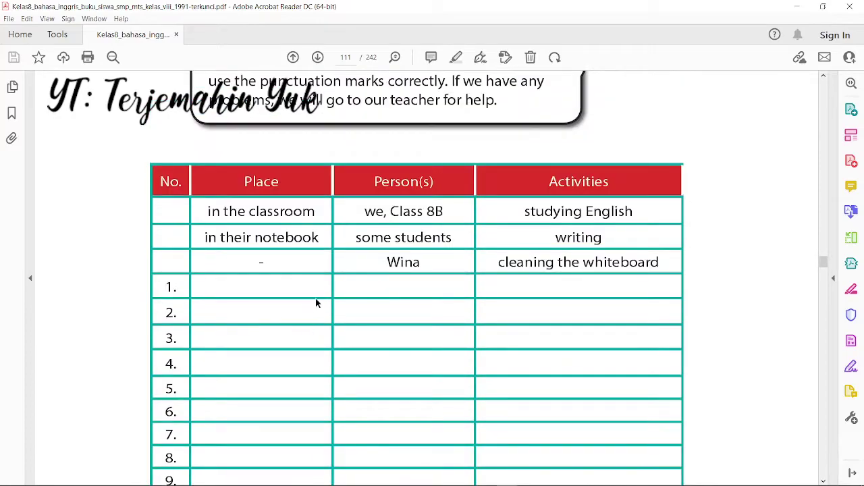
# - Examine the example rows of the Place, Person(s) and Activities table and the matching example sentences on textbook page 112
pyautogui.tripleClick(500, 267)
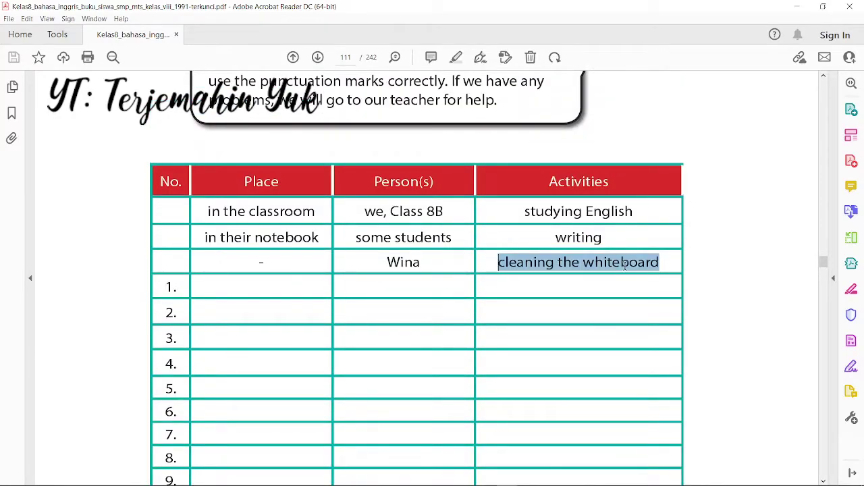
pyautogui.click(248, 262)
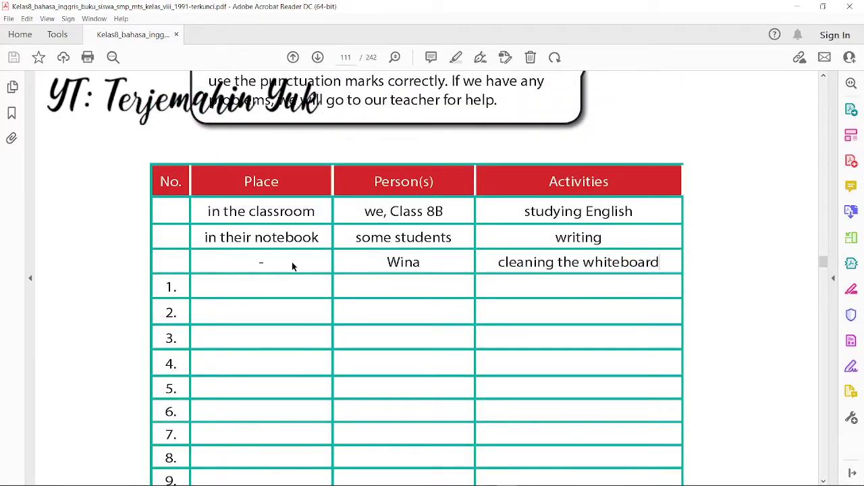
pyautogui.scroll(-15, 293, 264)
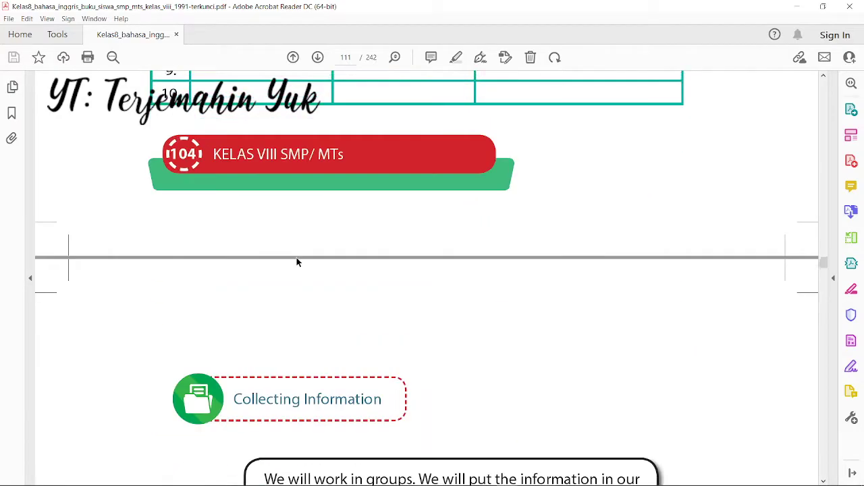
pyautogui.scroll(-11, 296, 256)
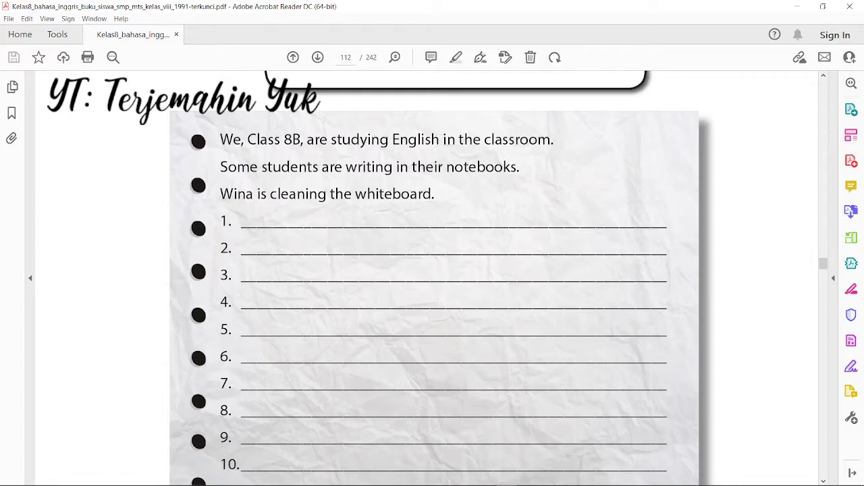
# - Switch to the Google Sheets spreadsheet in the browser and review its numbered place, person and activity entries
pyautogui.hotkey('alt', 'Tab')
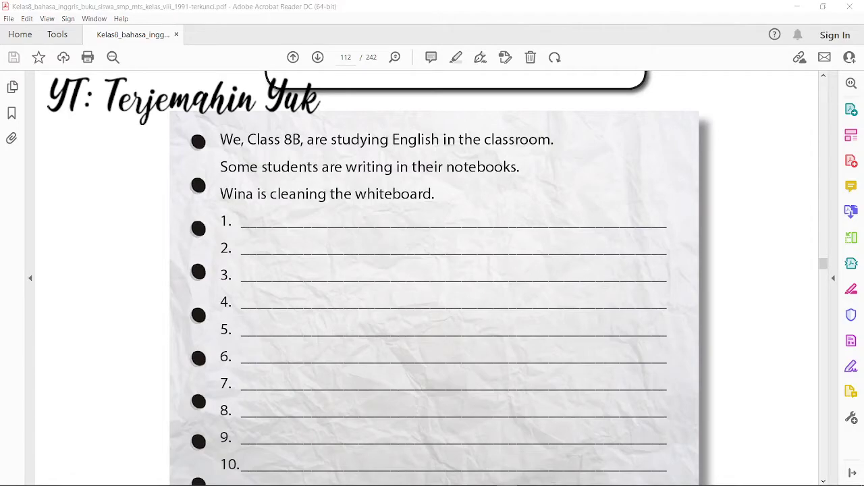
pyautogui.scroll(3, 338, 368)
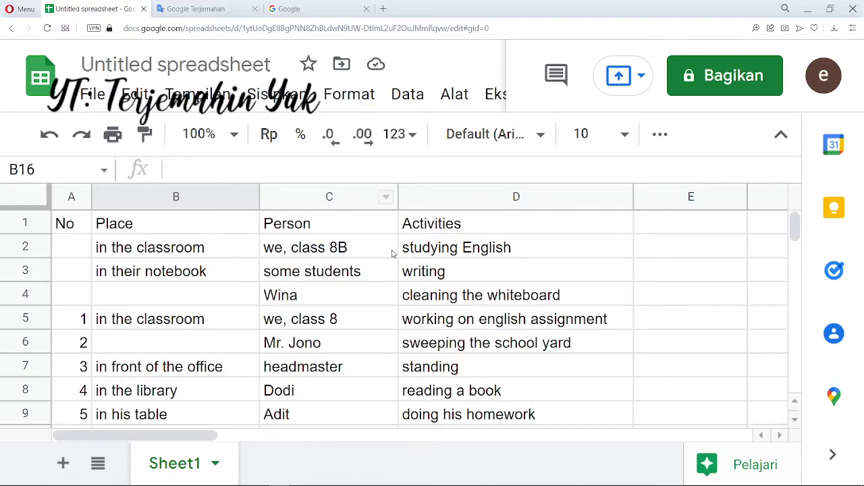
pyautogui.scroll(-2, 626, 235)
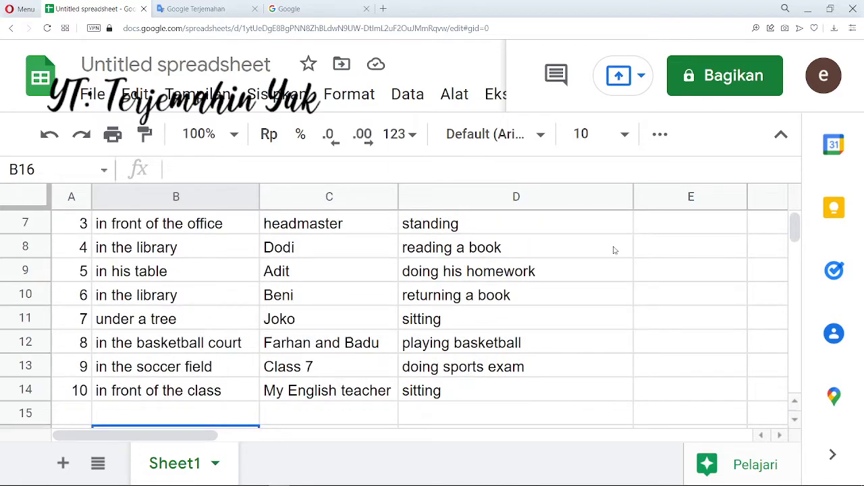
pyautogui.scroll(2, 586, 270)
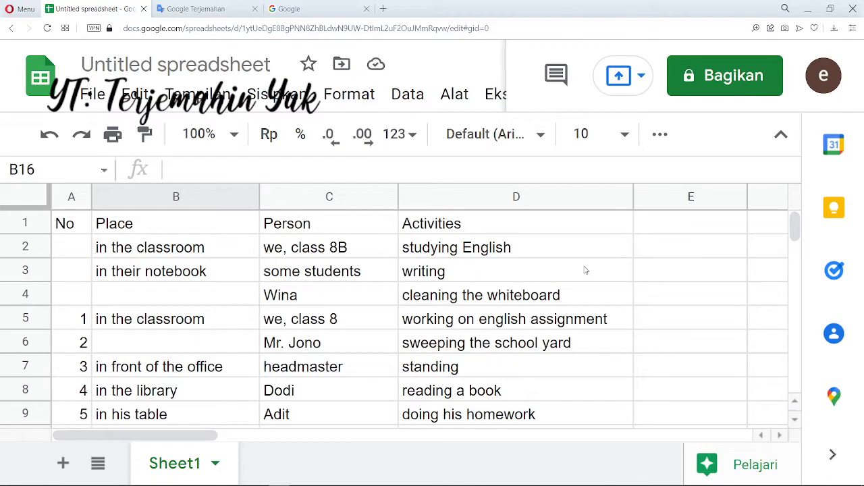
pyautogui.click(145, 341)
pyautogui.click(186, 321)
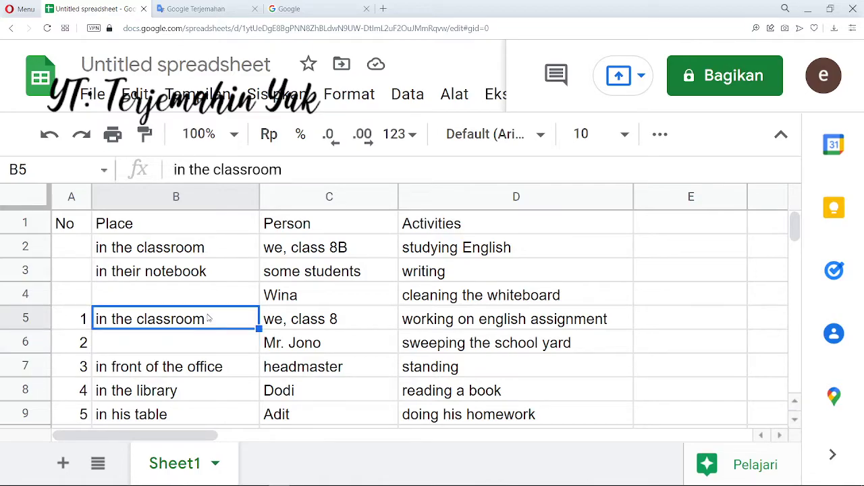
pyautogui.click(278, 317)
pyautogui.click(440, 318)
pyautogui.scroll(-2, 450, 319)
pyautogui.scroll(2, 450, 318)
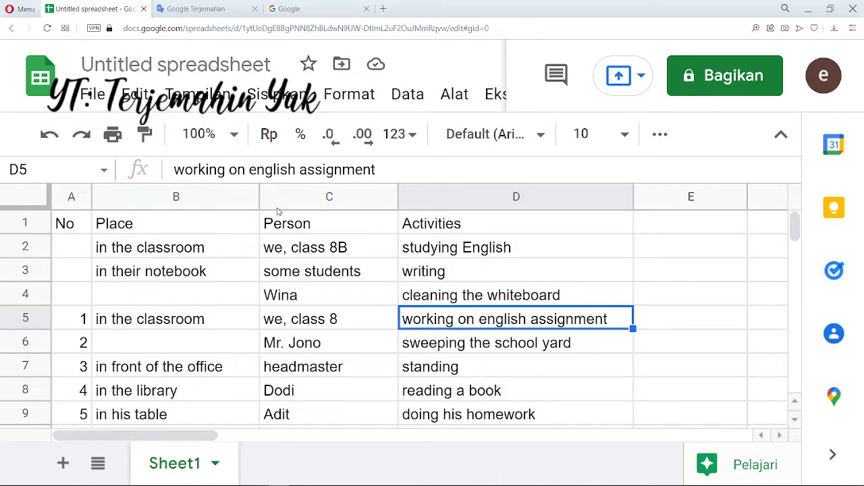
# - Hide the spreadsheet's menu header to enlarge the grid, and review the person in entry 1
pyautogui.click(782, 137)
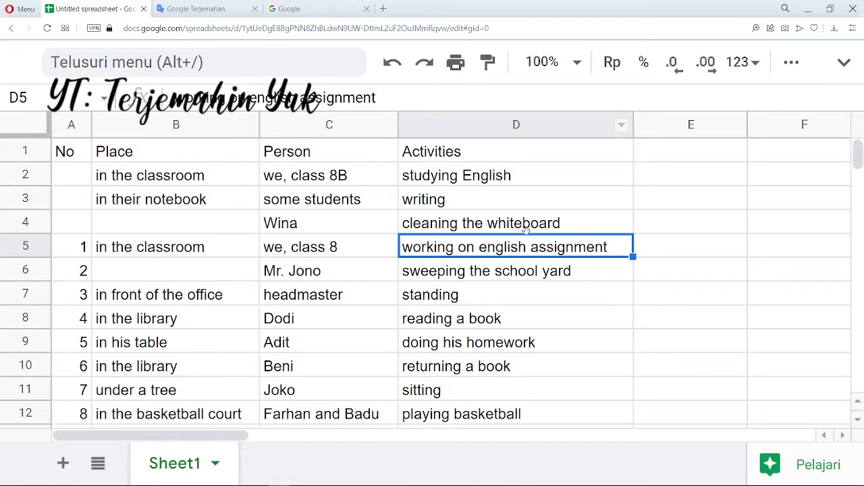
pyautogui.scroll(-1, 524, 233)
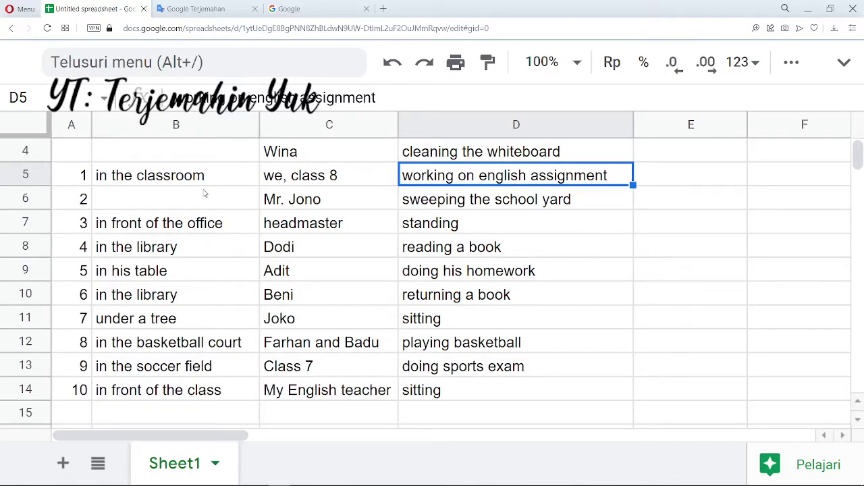
pyautogui.click(285, 177)
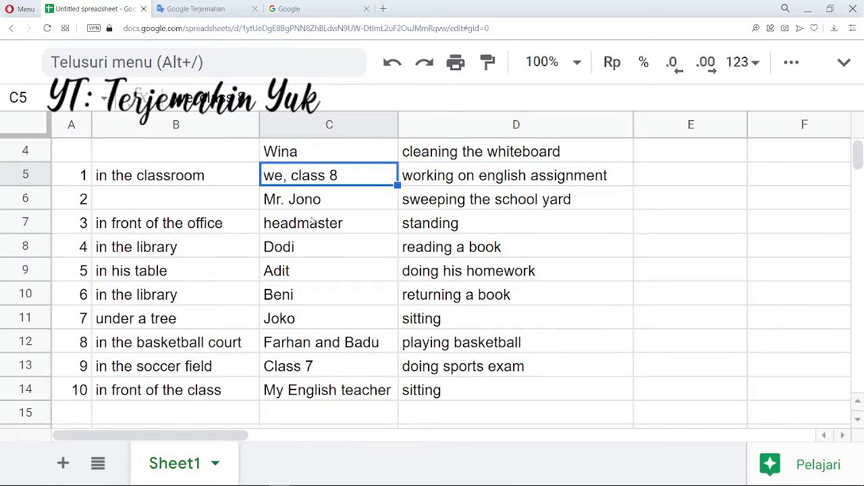
pyautogui.scroll(-1, 310, 221)
# - Start the first numbered sentence in cell B16 with "1. We, class 8,"
pyautogui.click(144, 362)
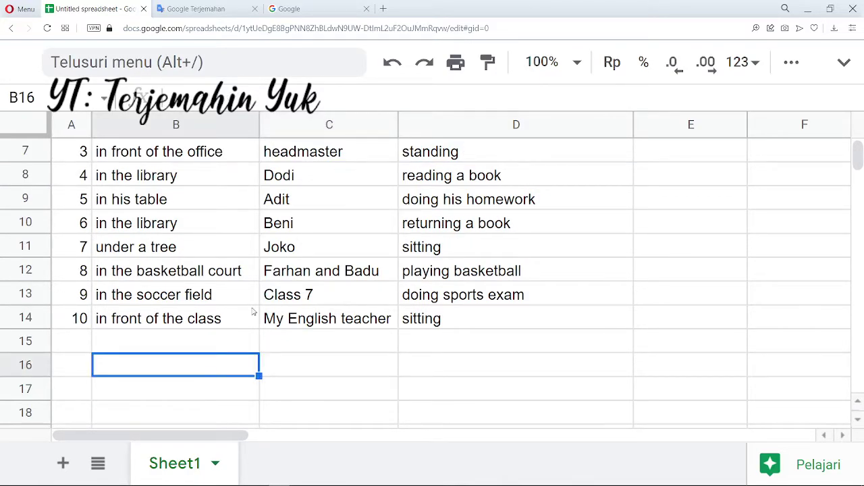
pyautogui.scroll(1, 253, 311)
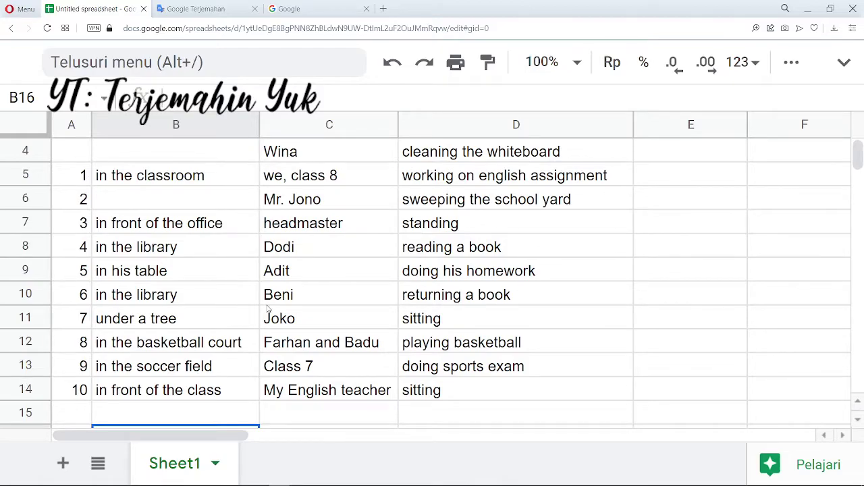
pyautogui.scroll(-1, 268, 308)
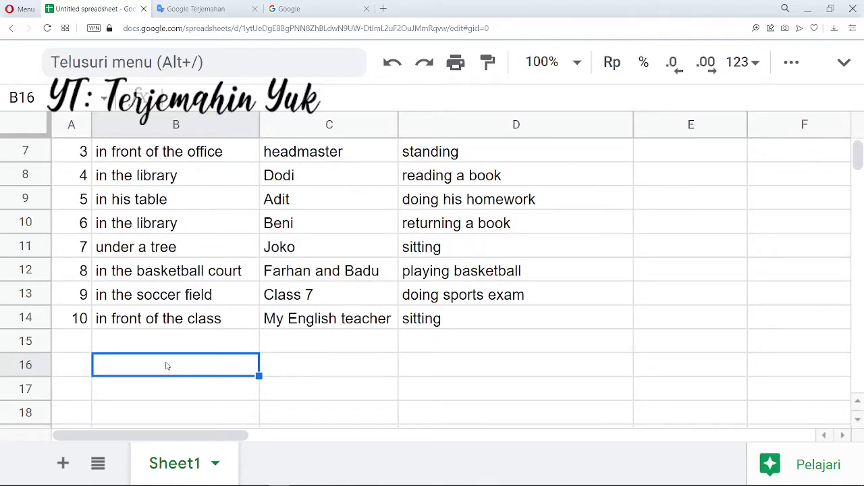
pyautogui.write('1/')
pyautogui.press('BackSpace')
pyautogui.press('BackSpace')
pyautogui.write('.')
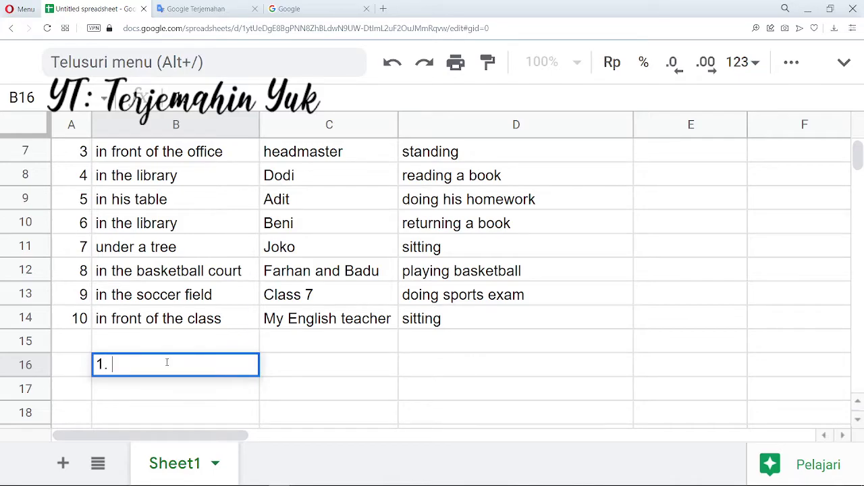
pyautogui.scroll(1, 192, 296)
pyautogui.scroll(1, 192, 296)
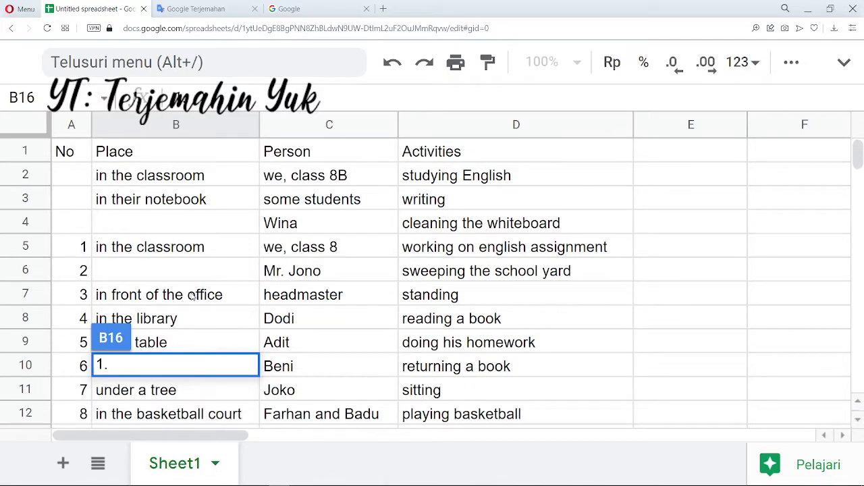
pyautogui.scroll(-1, 192, 296)
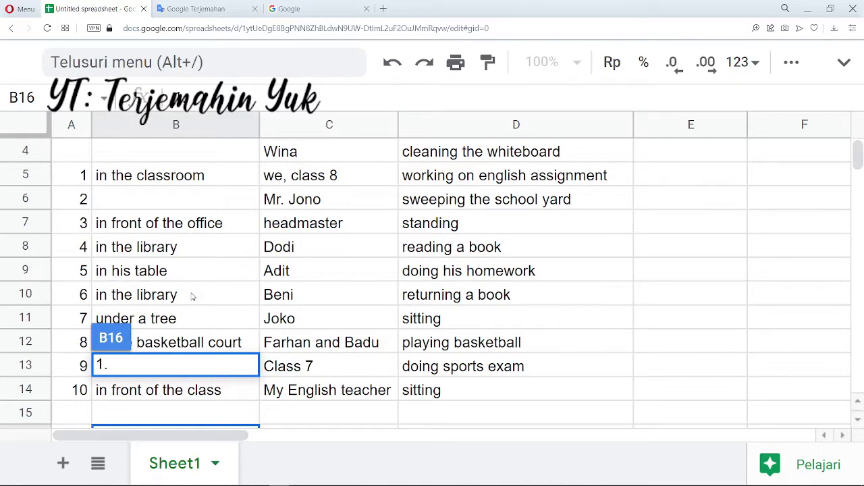
pyautogui.scroll(-1, 192, 296)
pyautogui.scroll(1, 192, 296)
pyautogui.scroll(-1, 192, 296)
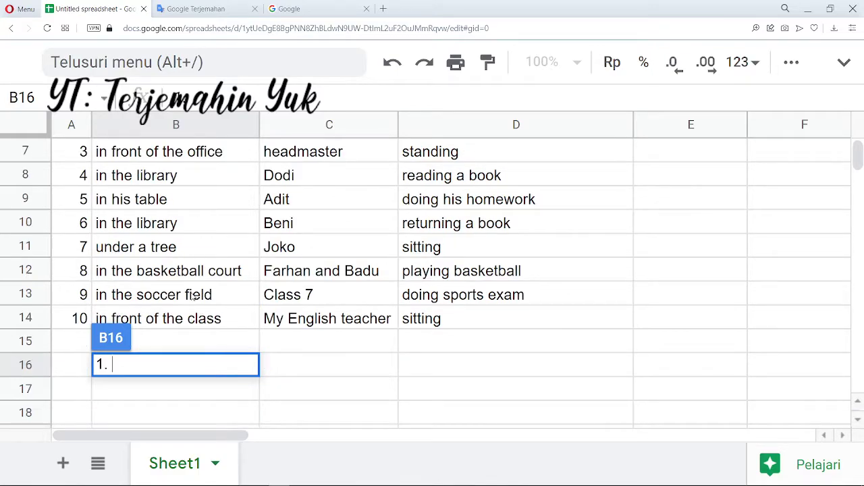
pyautogui.write('We, class 8,')
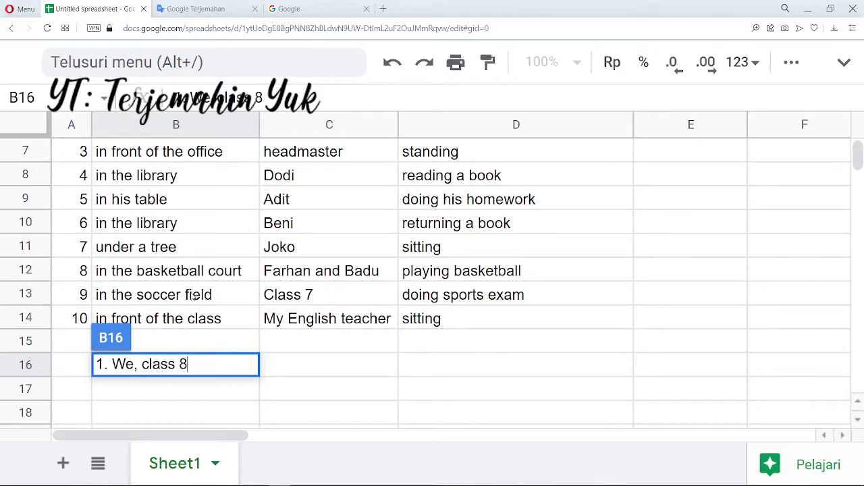
# - Complete the sentence in B16 with "are working on English assignment in the classroom."
pyautogui.scroll(3, 225, 271)
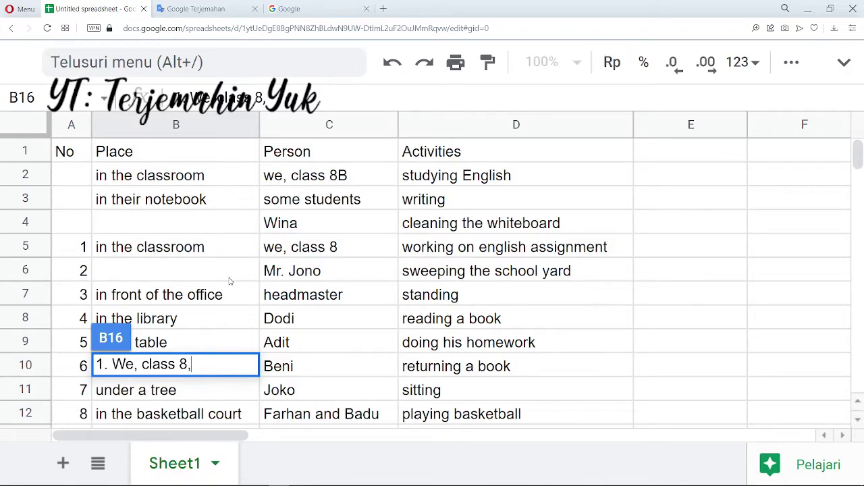
pyautogui.scroll(-3, 230, 281)
pyautogui.write('ar')
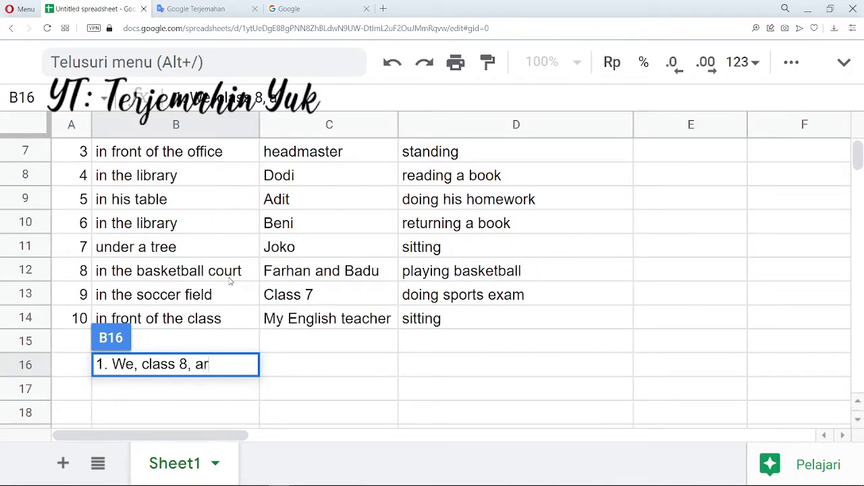
pyautogui.write('e working on ')
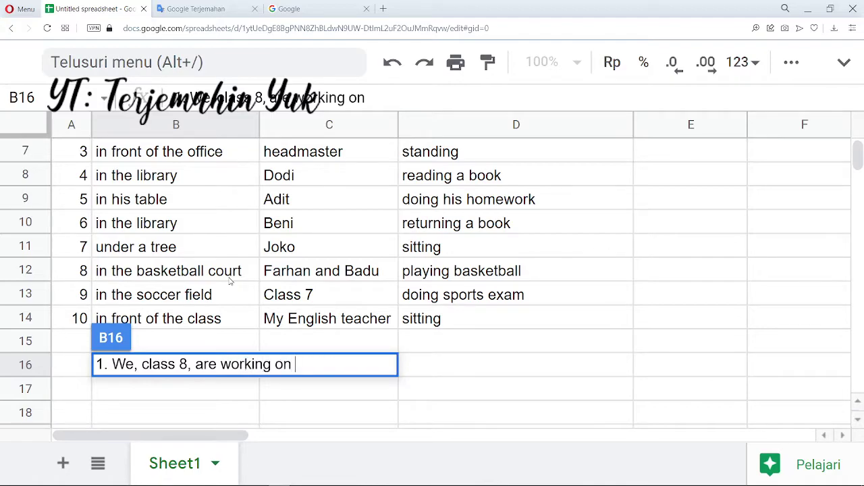
pyautogui.write('English assignment')
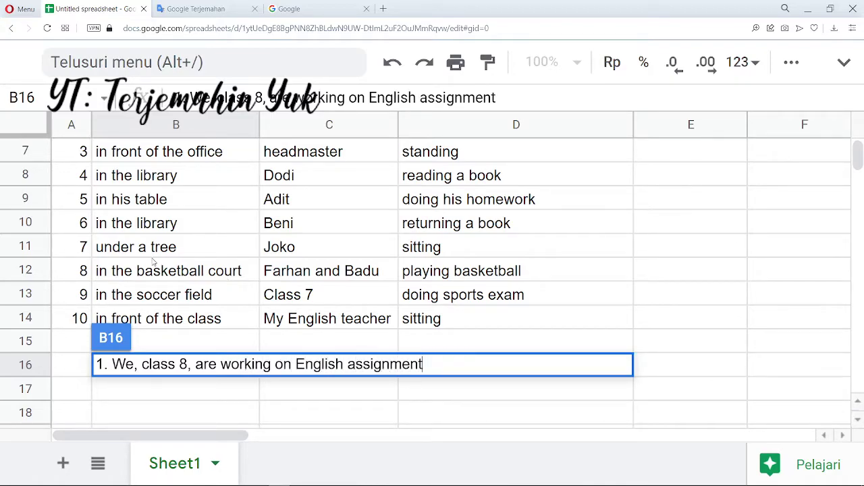
pyautogui.scroll(1, 172, 277)
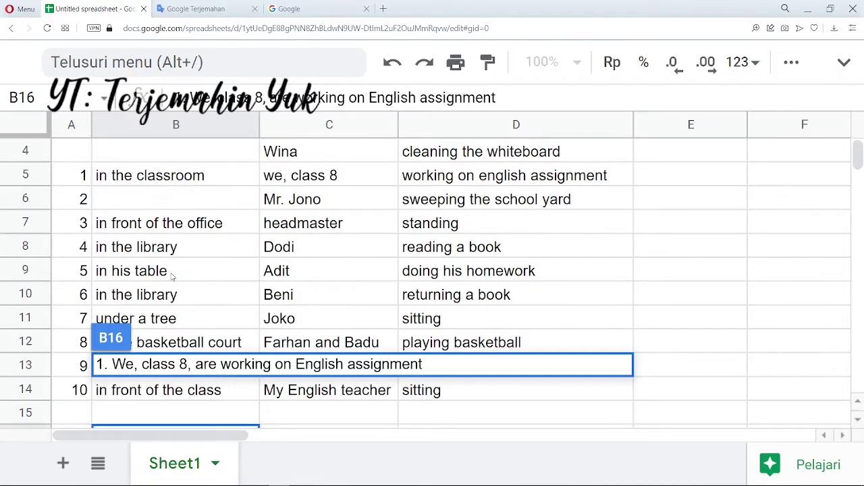
pyautogui.scroll(-2, 173, 277)
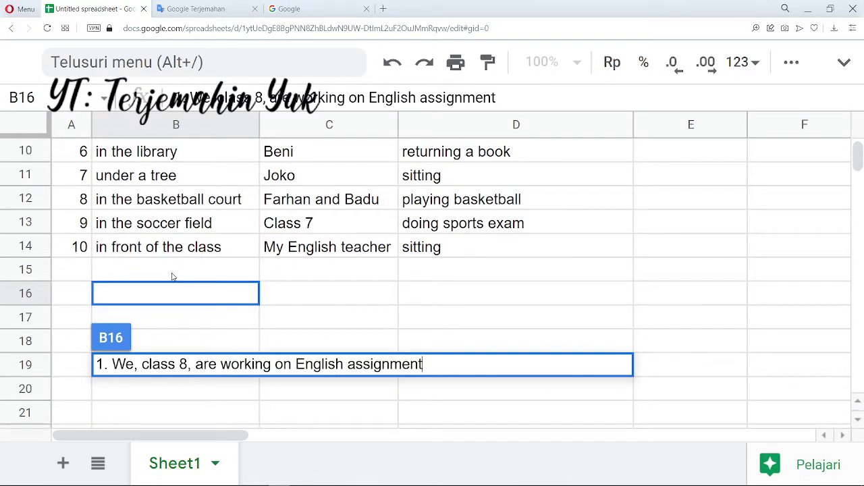
pyautogui.write('in the')
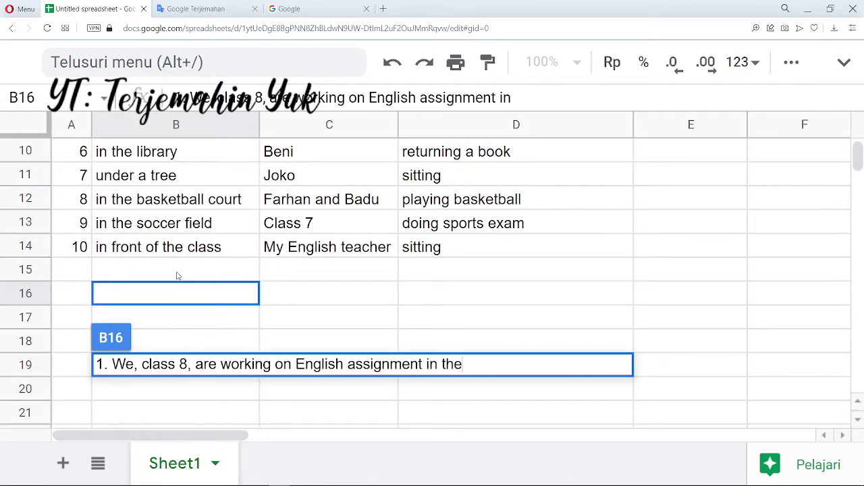
pyautogui.write(' classroom.')
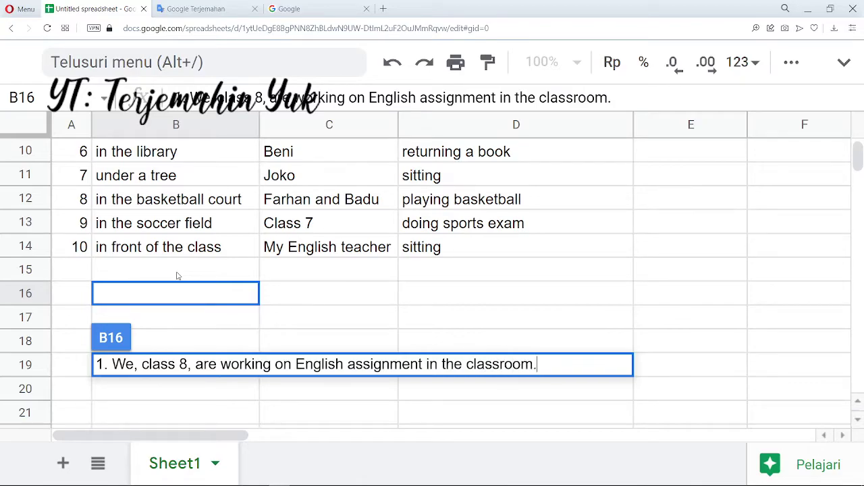
pyautogui.press('Return')
# - Write sentence 2 in B17, numbered "2.", using the person from entry 2 followed by "is sweeping the school yard."
pyautogui.scroll(2, 177, 276)
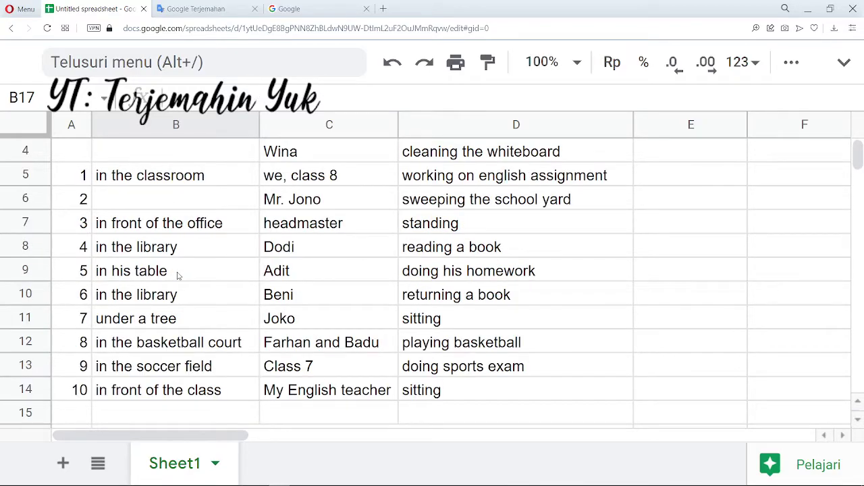
pyautogui.scroll(1, 177, 275)
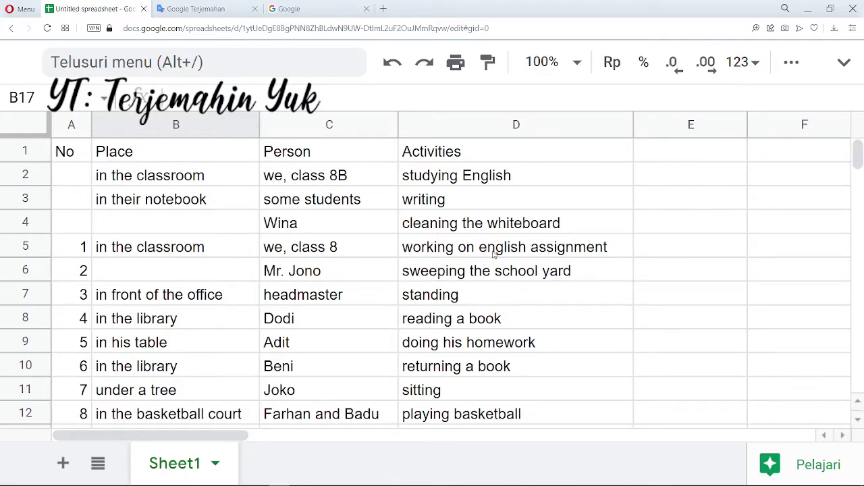
pyautogui.scroll(-2, 486, 249)
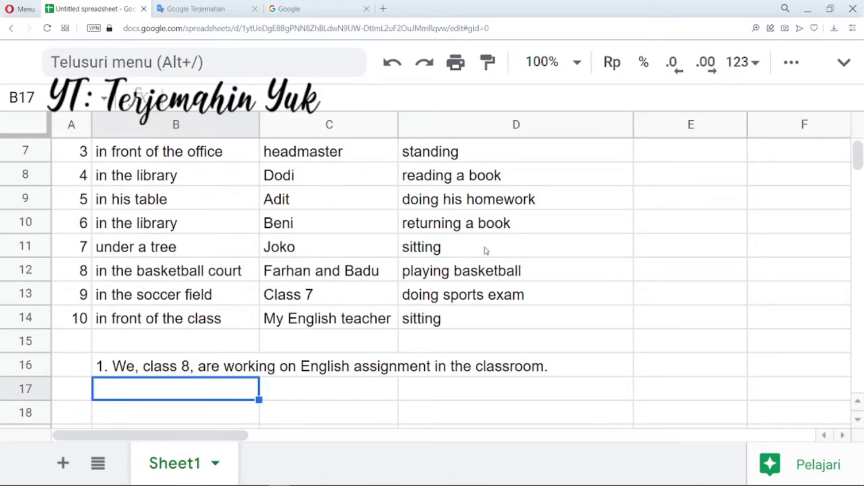
pyautogui.hotkey('ctrl', '-')
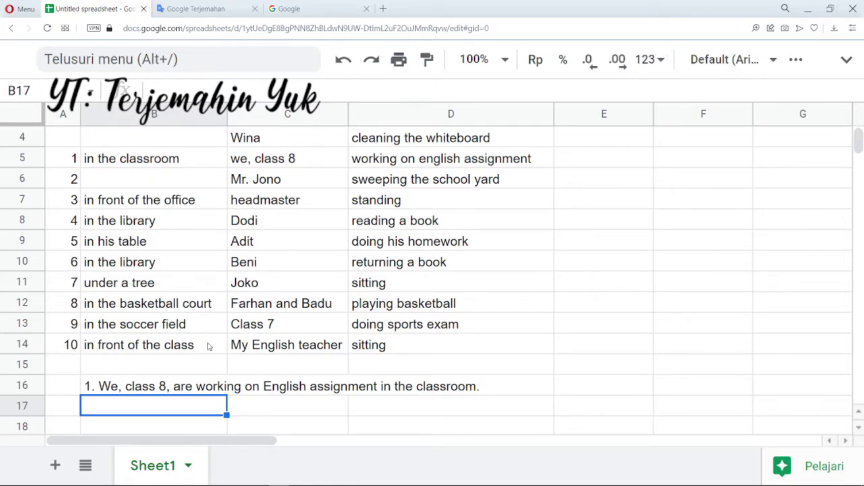
pyautogui.write('2. Mr. Jono')
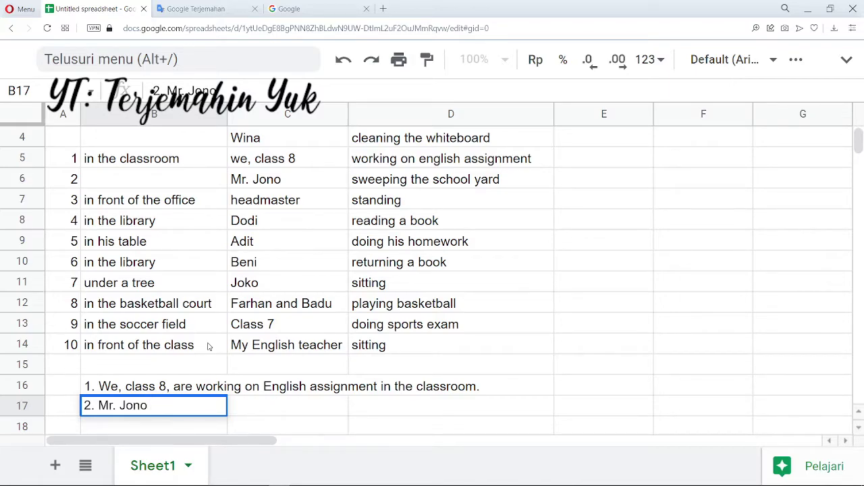
pyautogui.write('is sweeping')
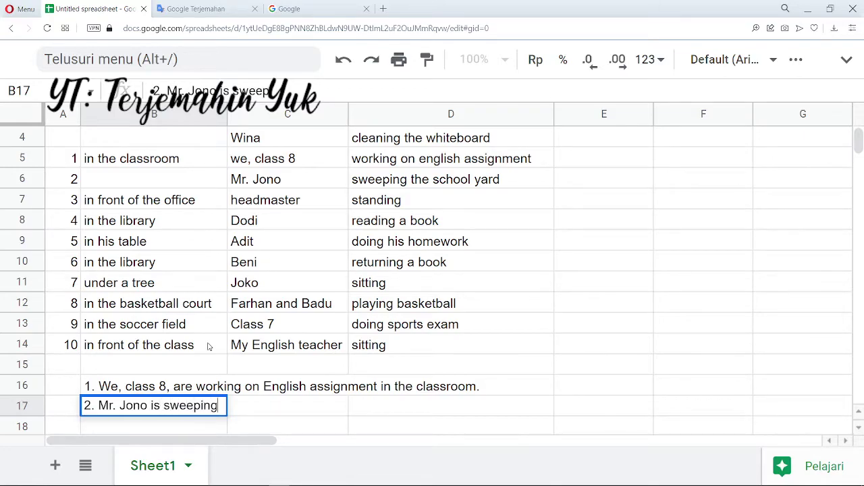
pyautogui.write(' the school yard.')
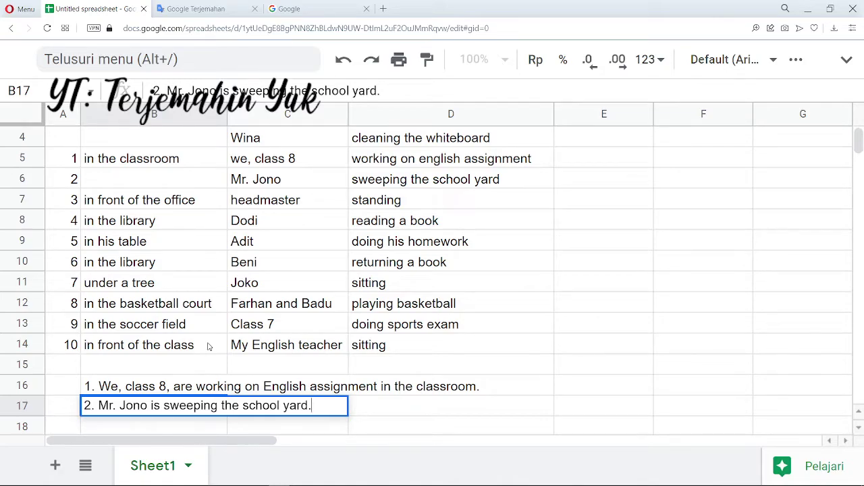
pyautogui.press('Return')
# - Enter the third numbered sentence in B18: "3. Headmaster is standing in front of the office."
pyautogui.write('3. ')
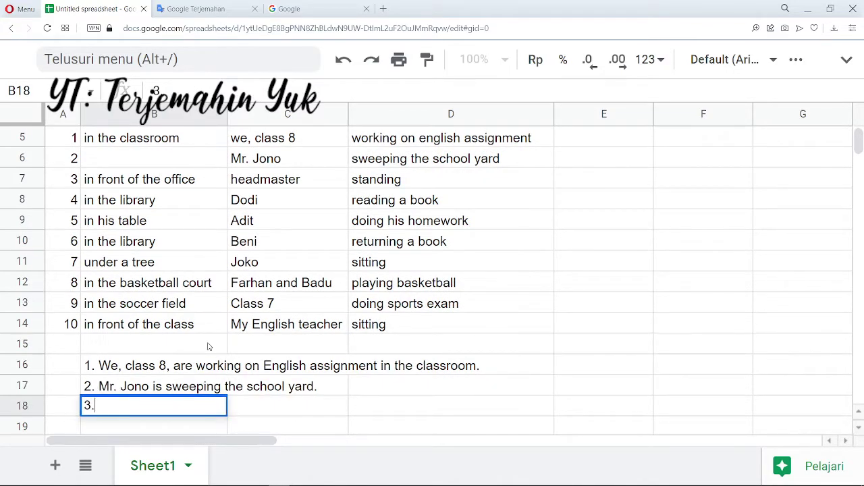
pyautogui.write('Head')
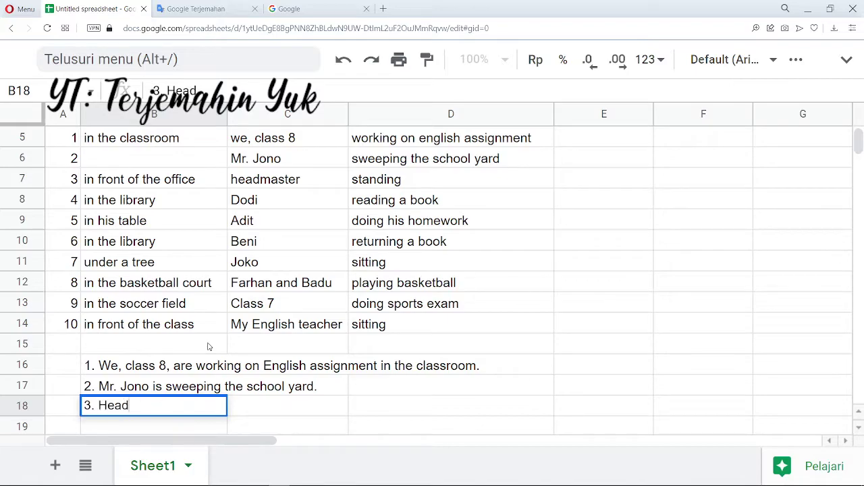
pyautogui.write('master is stan')
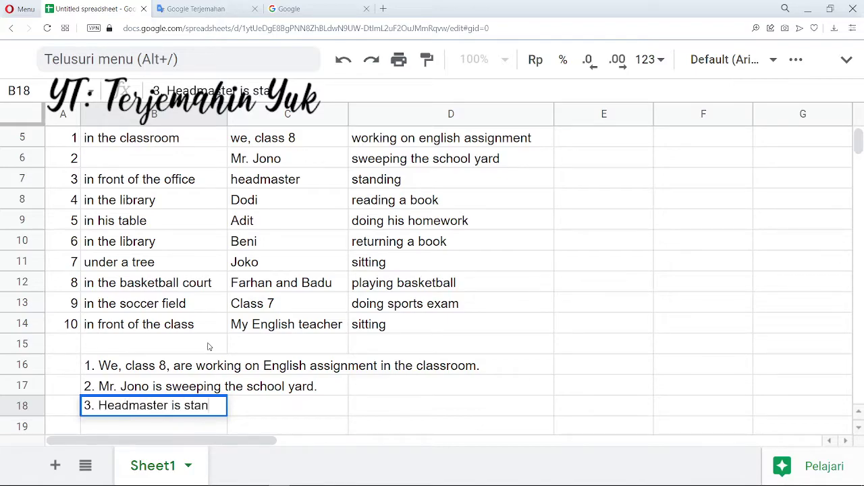
pyautogui.write('ding in ')
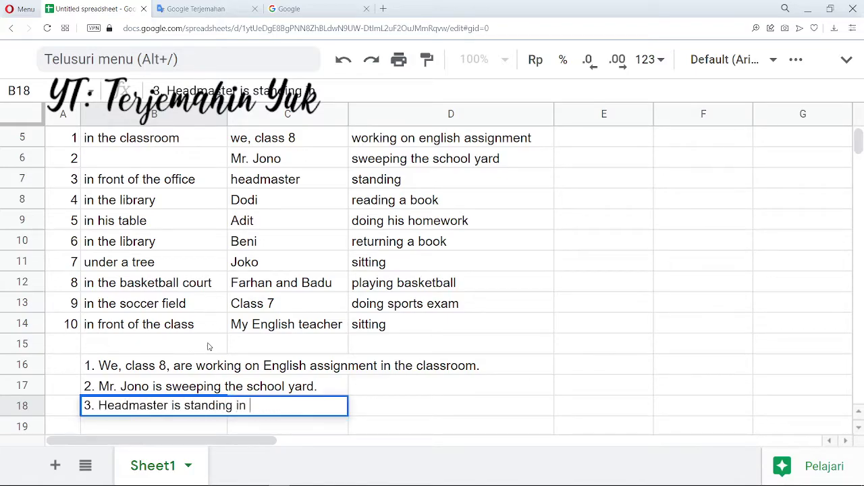
pyautogui.write('front of the office.')
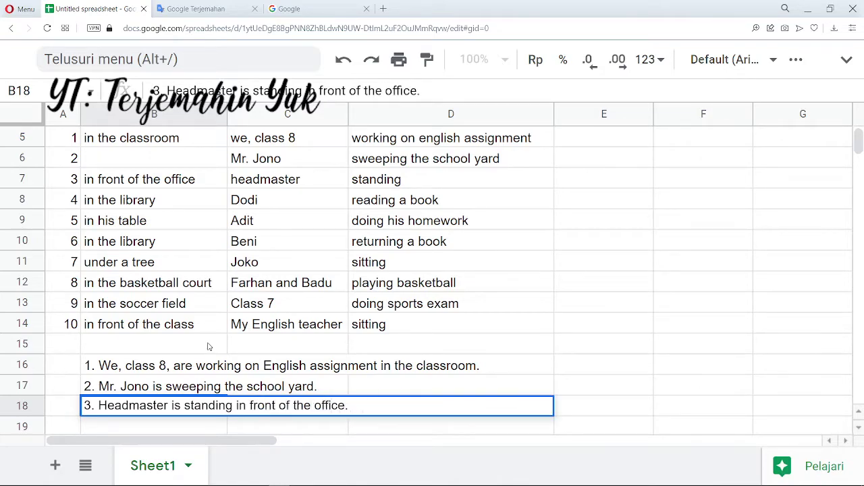
pyautogui.press('Return')
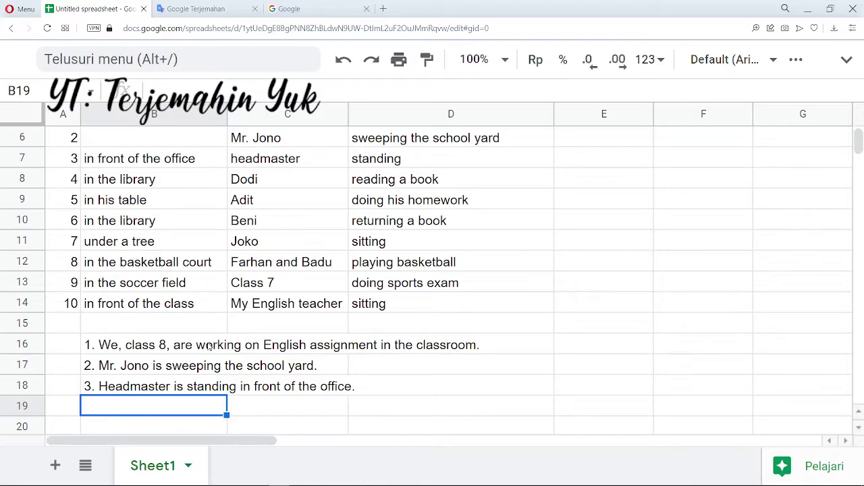
# - Write sentence 4 in B19, numbered "4.", using the person from entry 4 followed by "is reading a book in the library."
pyautogui.write('4.')
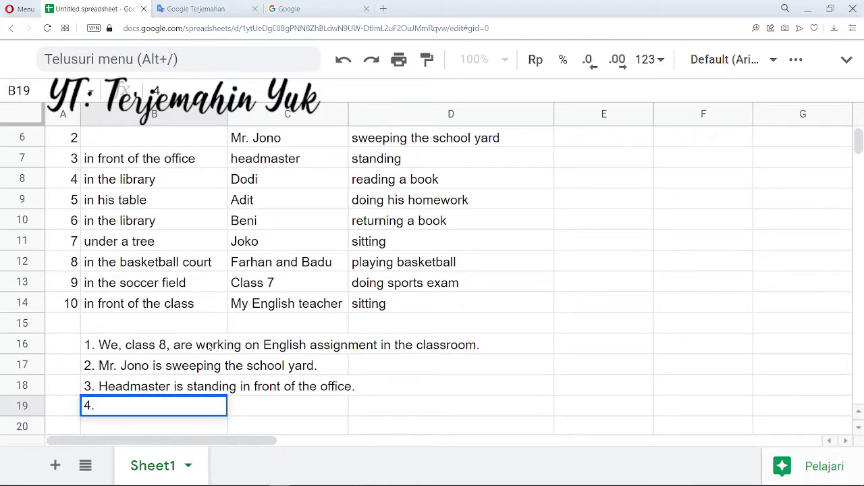
pyautogui.write(' Dodi is reading a bo')
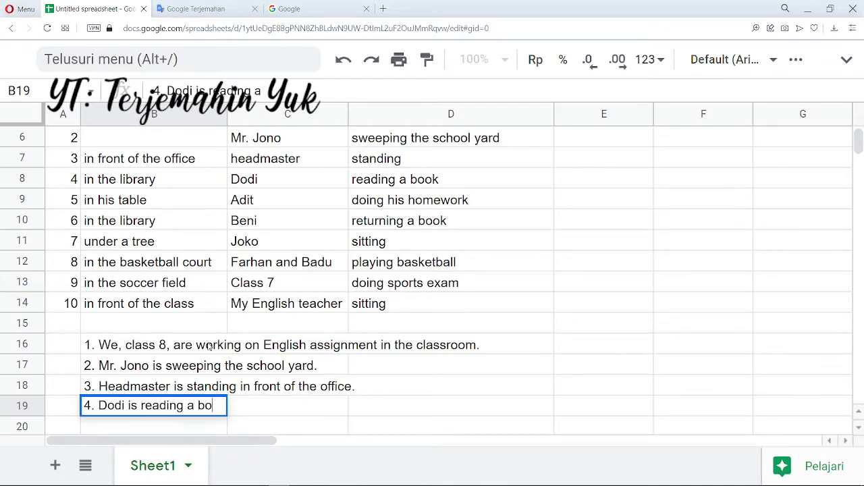
pyautogui.write('ok in the')
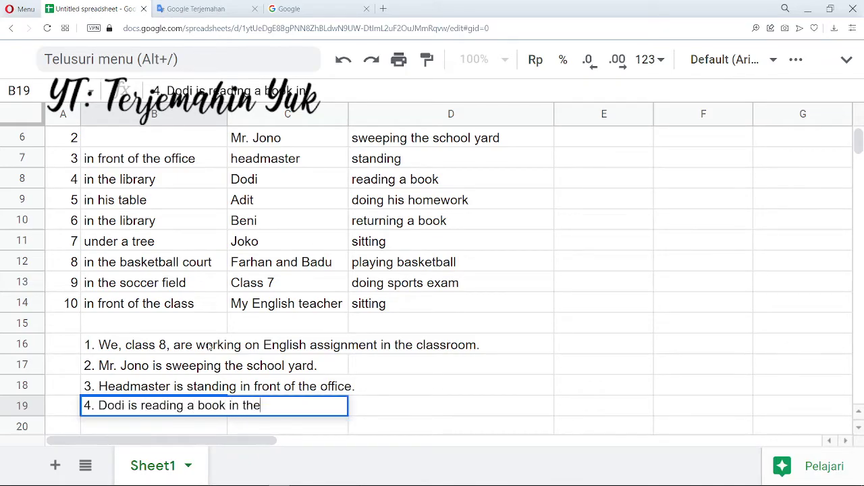
pyautogui.write(' library.')
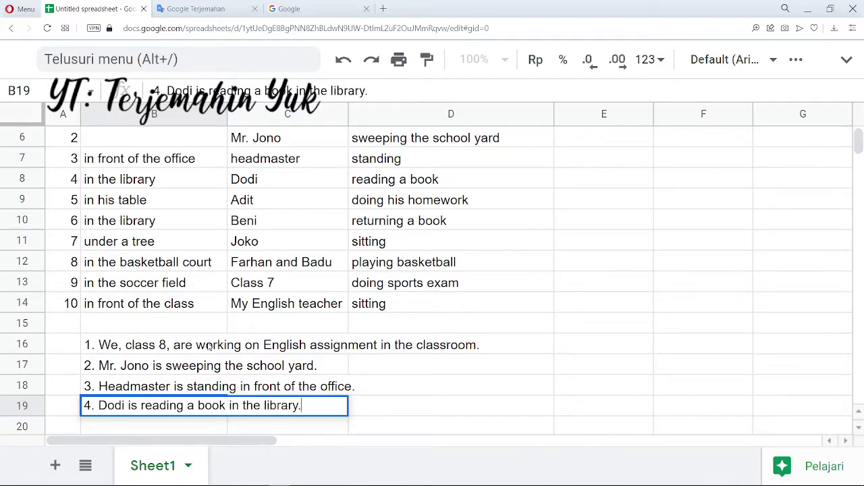
pyautogui.press('Return')
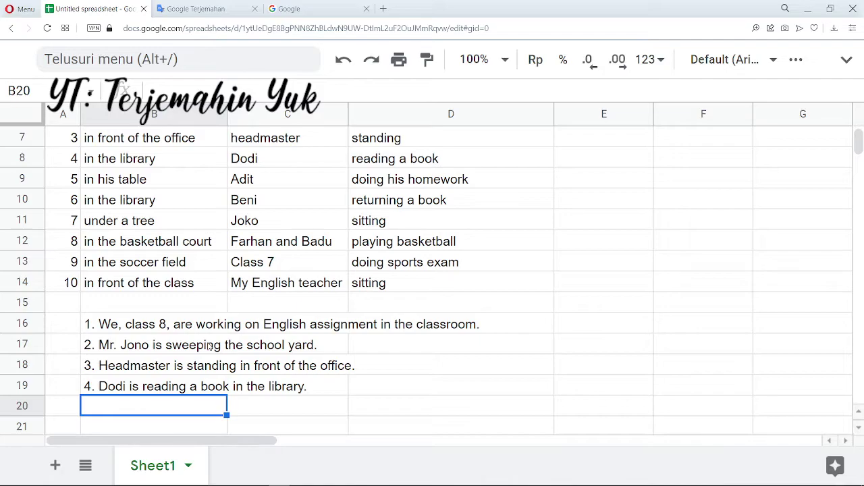
# - Write sentence 5 in B20, numbered "5.", using the person from entry 5 followed by "is doing his homework in his table."
pyautogui.write('5. ')
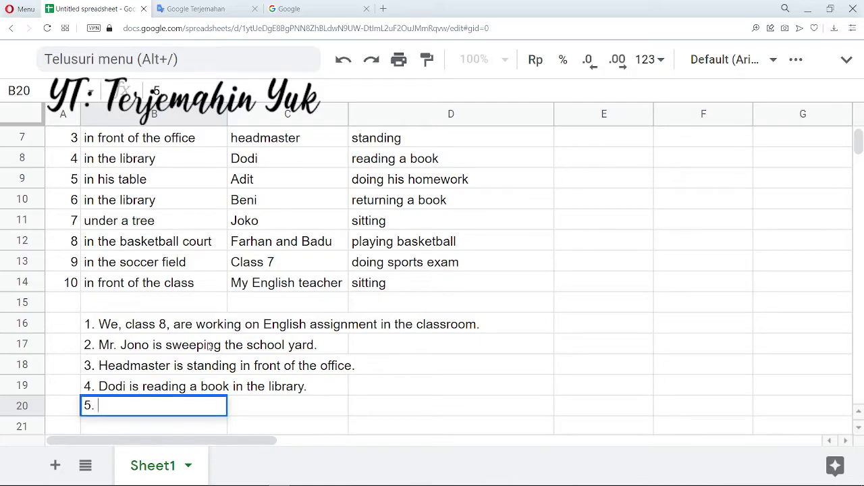
pyautogui.write('Adit is ')
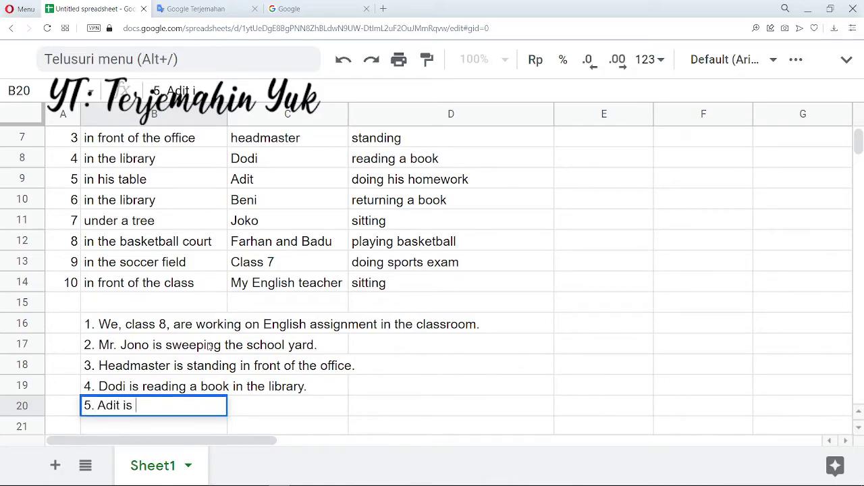
pyautogui.write('doing his home')
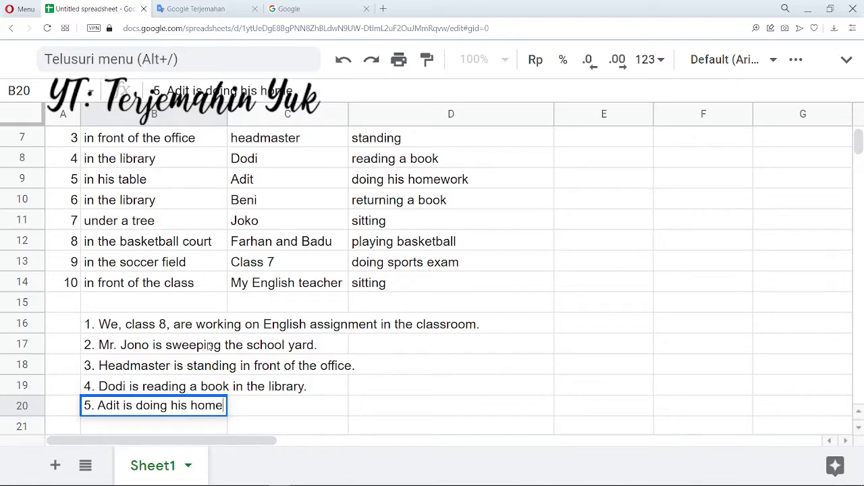
pyautogui.write('work in hi')
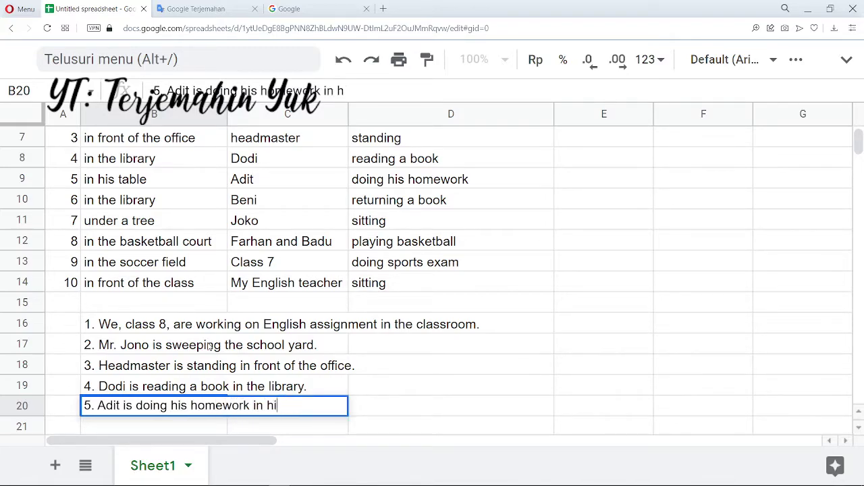
pyautogui.write('s table.')
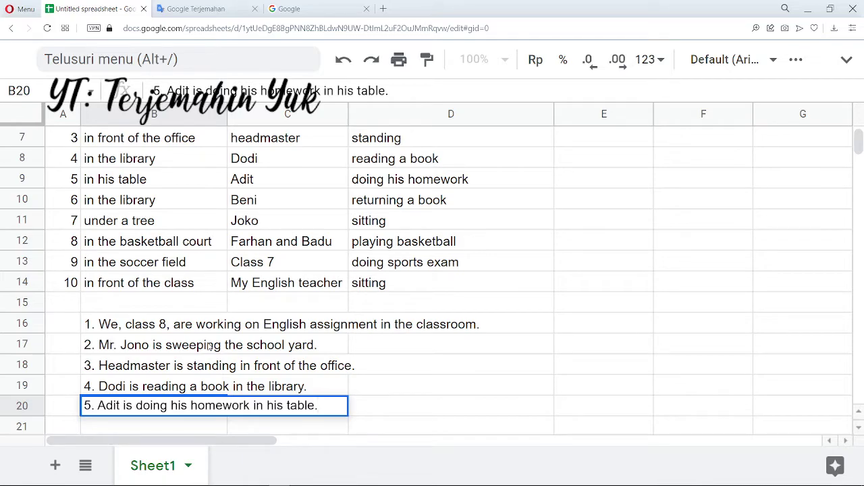
pyautogui.press('Return')
# - Write sentence 6 in B21, numbered "6.", using the person from entry 6 followed by "is returning a book in the library."
pyautogui.write('6')
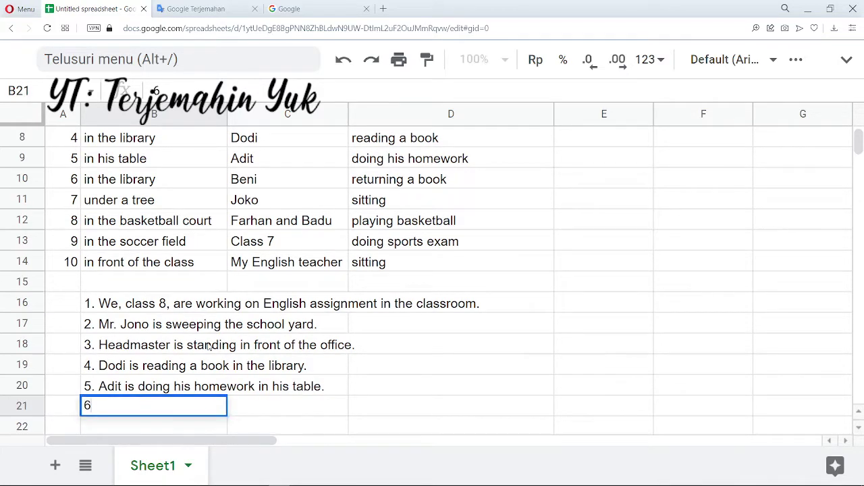
pyautogui.write('. Beni is return')
pyautogui.write('ing ')
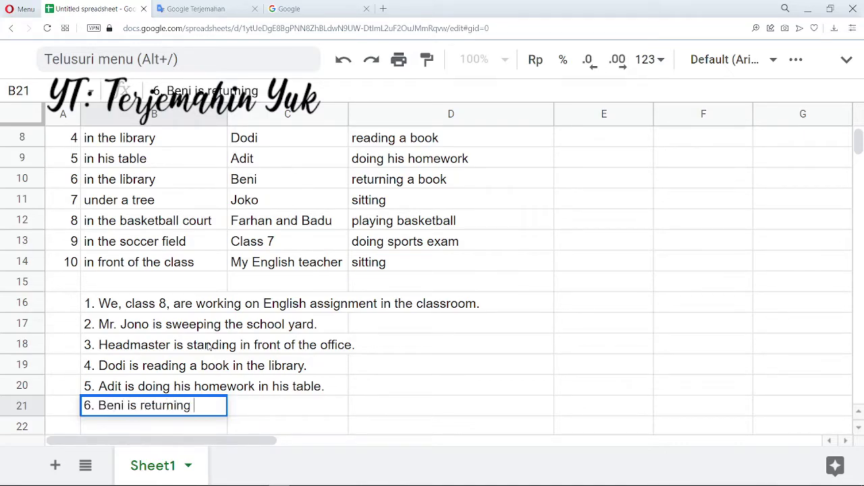
pyautogui.write('a book in t')
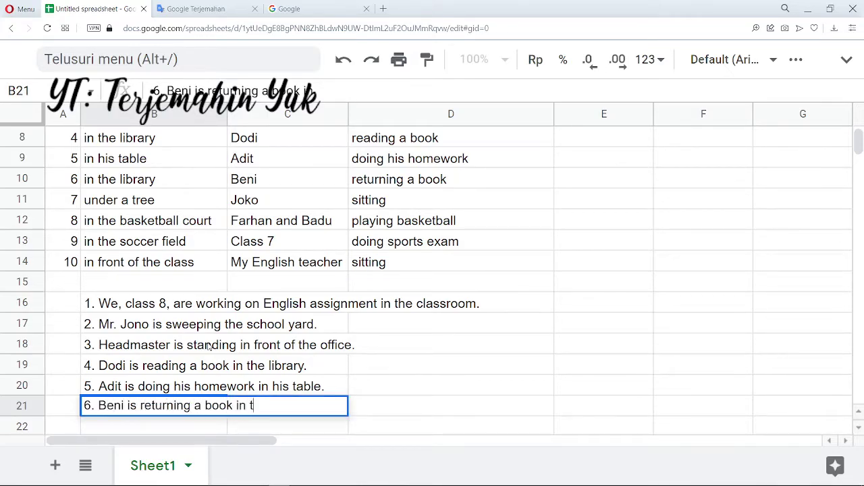
pyautogui.write('he library.')
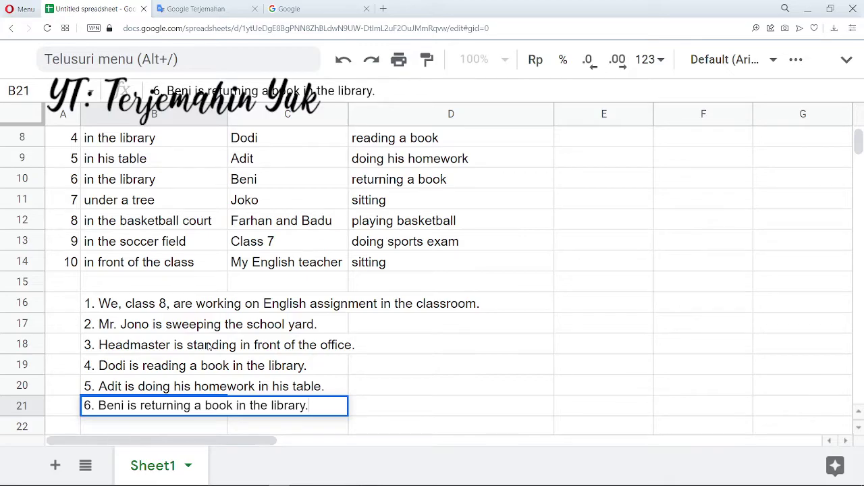
pyautogui.press('Return')
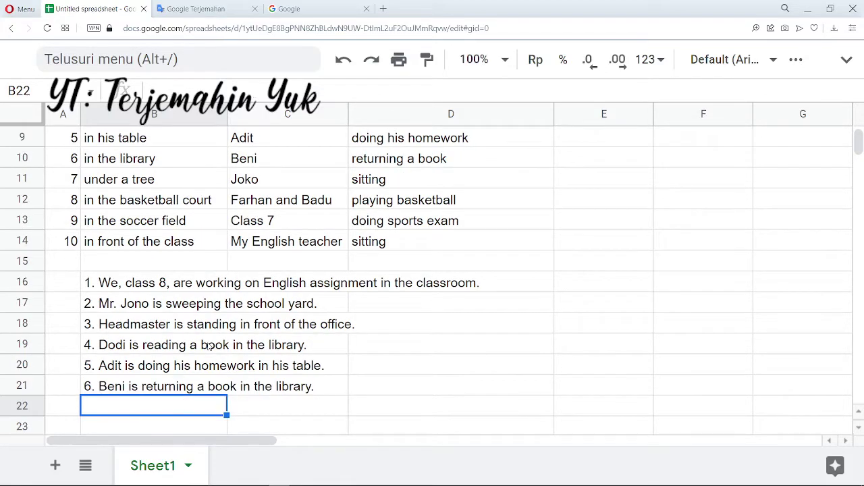
# - Write sentence 7 in B22, numbered "7.", using the person from entry 7 followed by "is sitting under a tree."
pyautogui.write('7. ')
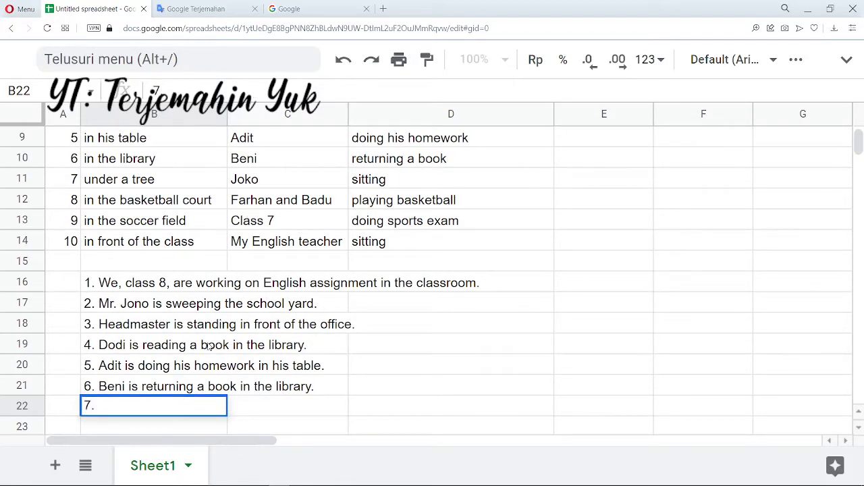
pyautogui.write('Joko is ')
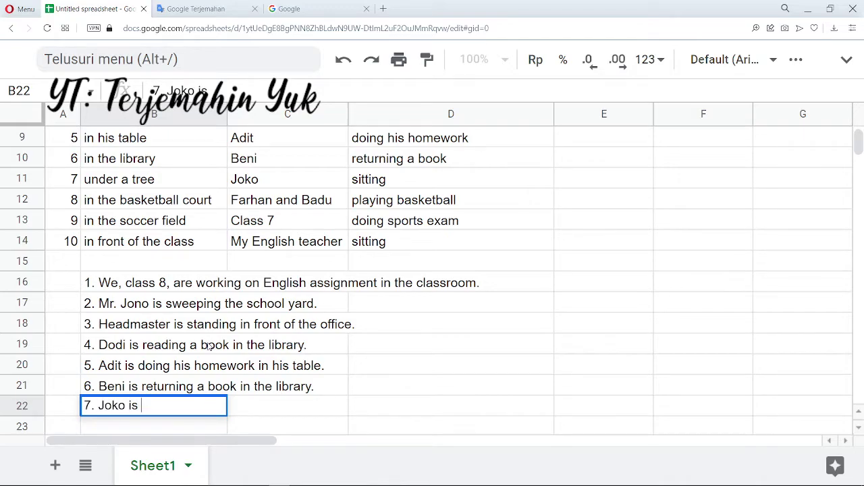
pyautogui.write('sitting und')
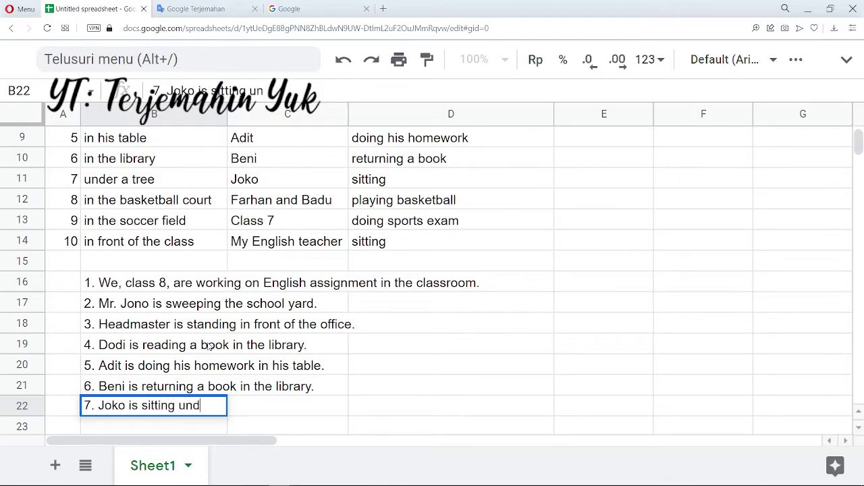
pyautogui.write('er a tree.')
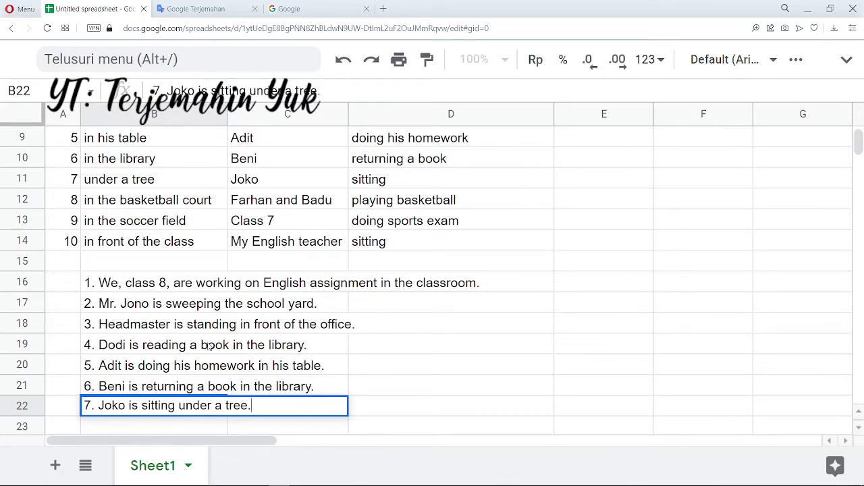
pyautogui.press('Return')
# - Write sentence 8 in B23, numbered "8.", using the two people from entry 8 followed by "are playing basketball in the basketball court."
pyautogui.write('8.')
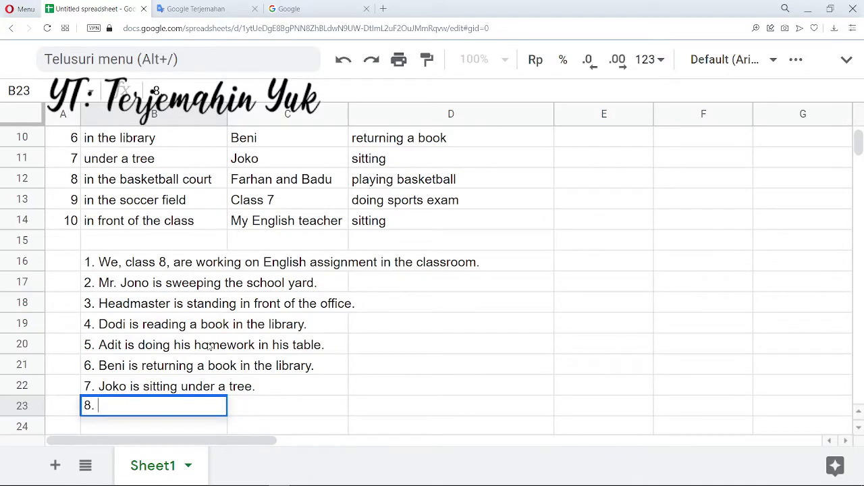
pyautogui.write(' Farhan and Badu')
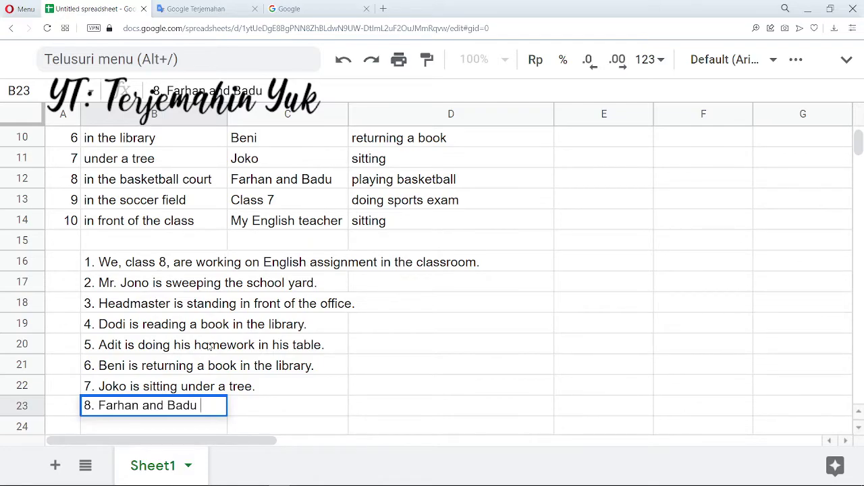
pyautogui.write('are playing basketball in the bask')
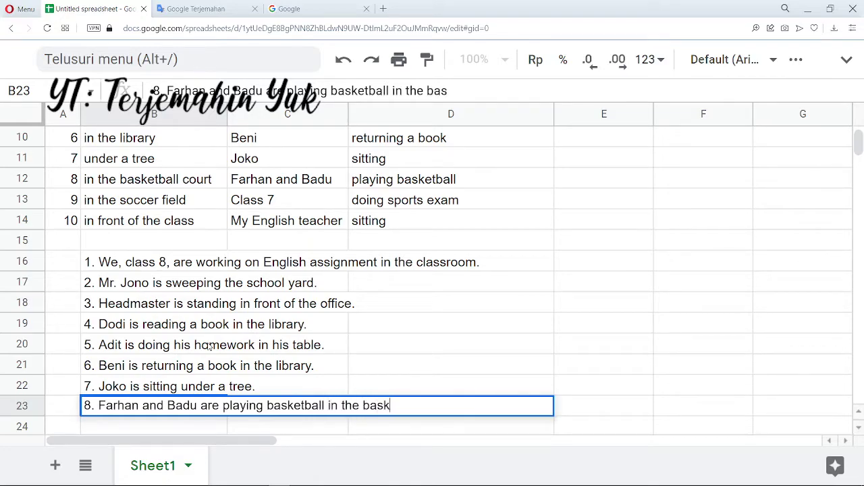
pyautogui.write('etball courth')
pyautogui.press('BackSpace')
pyautogui.write('.')
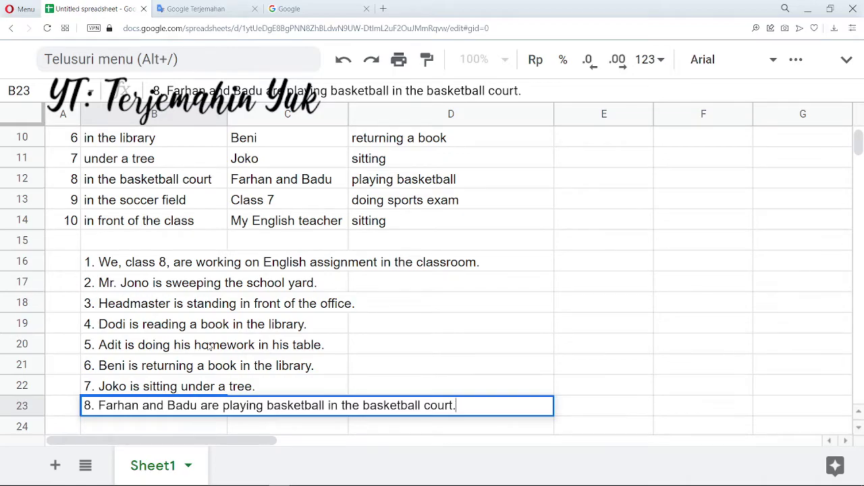
pyautogui.press('Return')
# - Write sentence 9 in B24 as "9. Class 7 is doing sports exam in the soccier field."
pyautogui.write('9.')
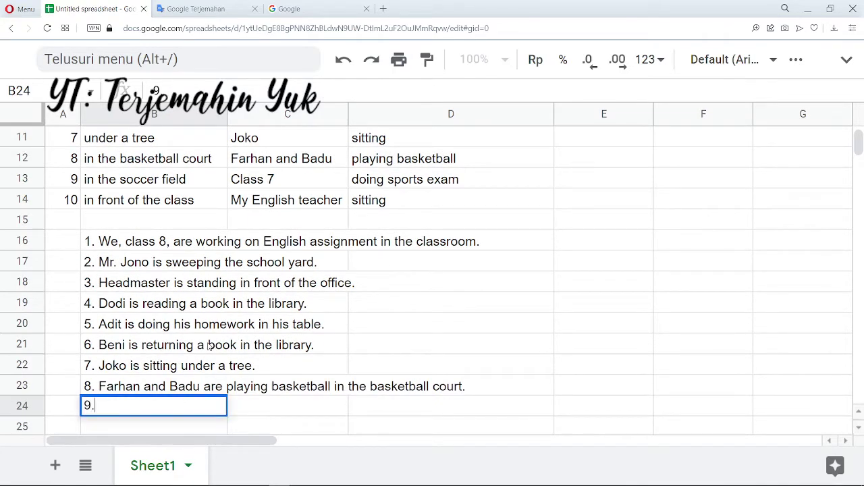
pyautogui.write(' Class 7')
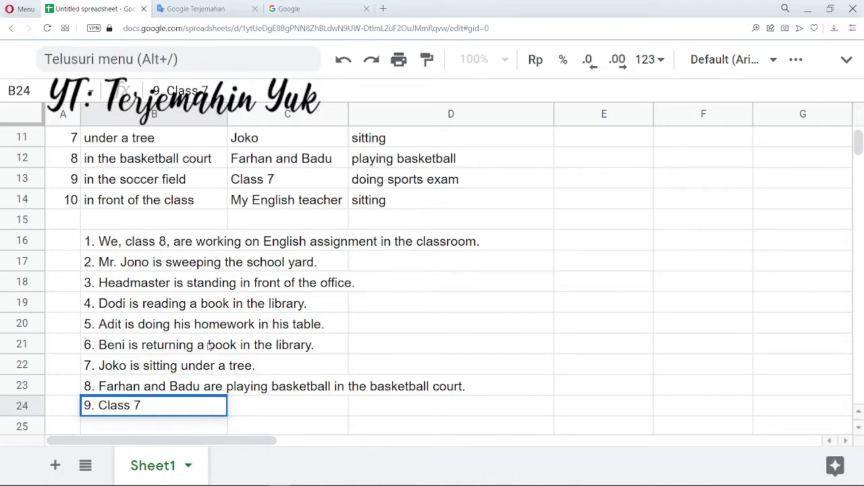
pyautogui.write('is doing sp')
pyautogui.write('orts e')
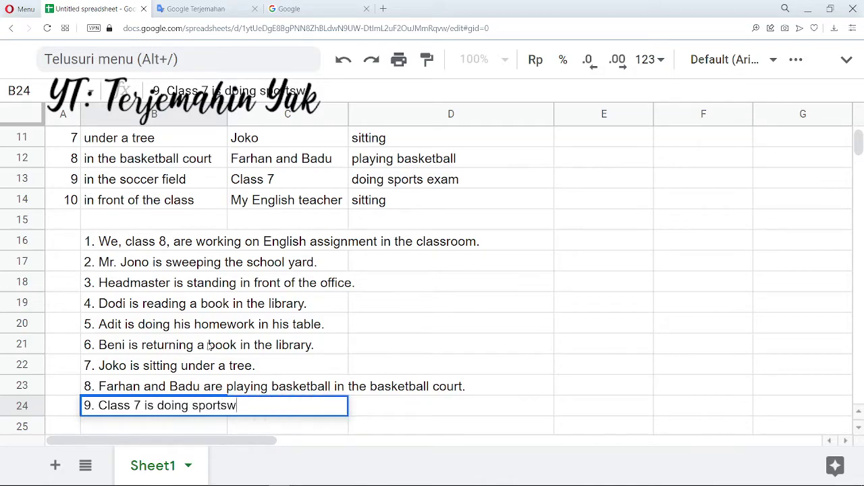
pyautogui.press('BackSpace')
pyautogui.write('exam in t')
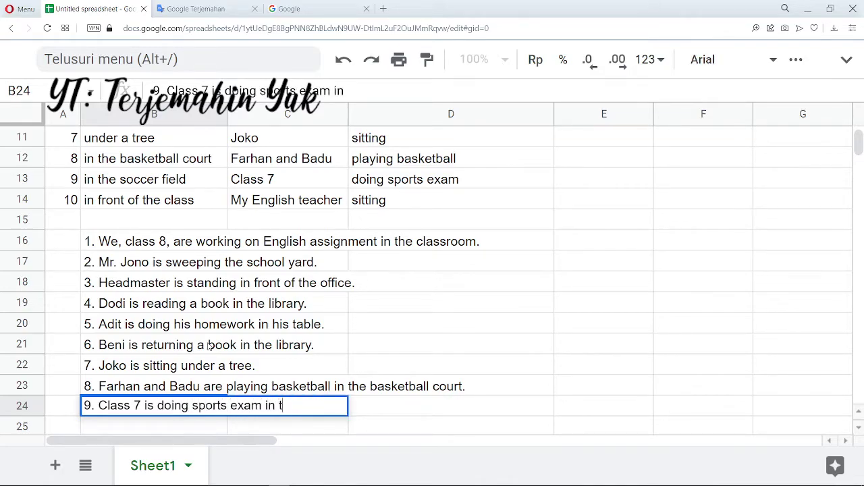
pyautogui.write('he soccier field.')
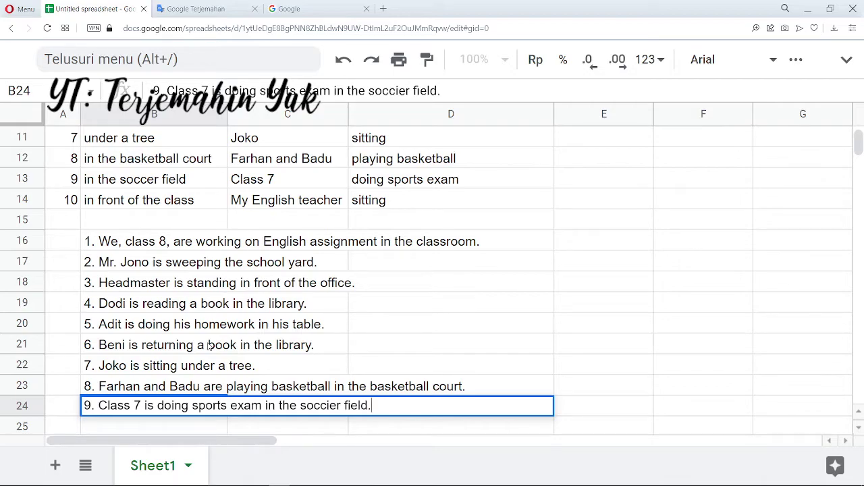
pyautogui.press('Return')
# - Write sentence 10 in B25 as "10. My English teach is sitting in front of the class.", without a trailing backslash
pyautogui.write('1')
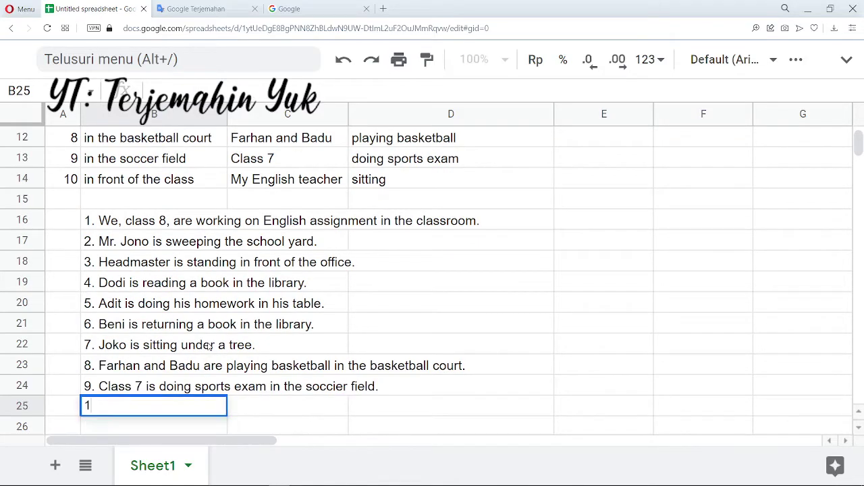
pyautogui.write('0. My En')
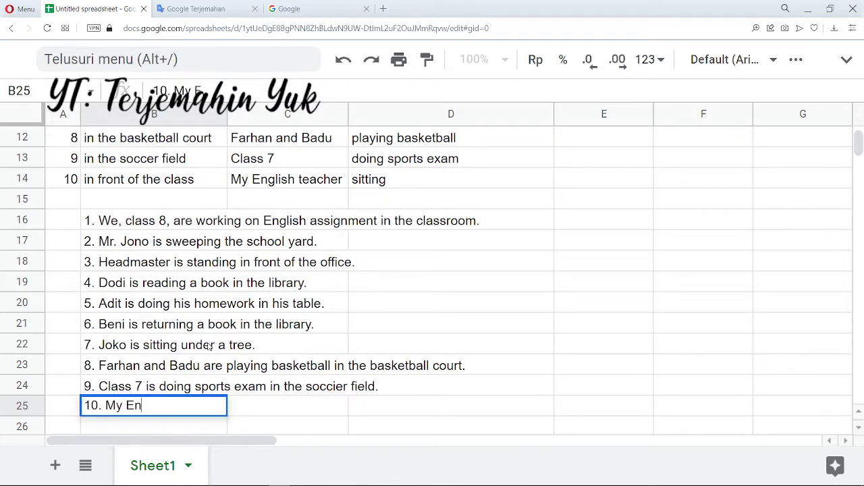
pyautogui.write('glish tea')
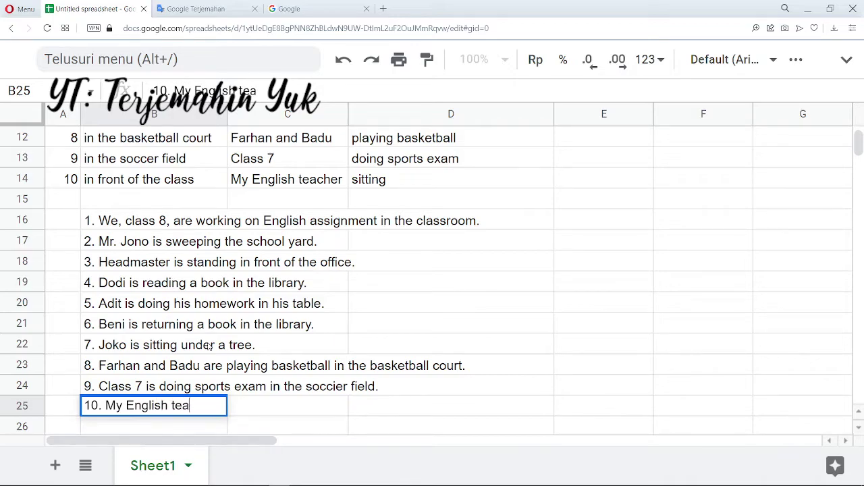
pyautogui.write('ch is sitting in fr')
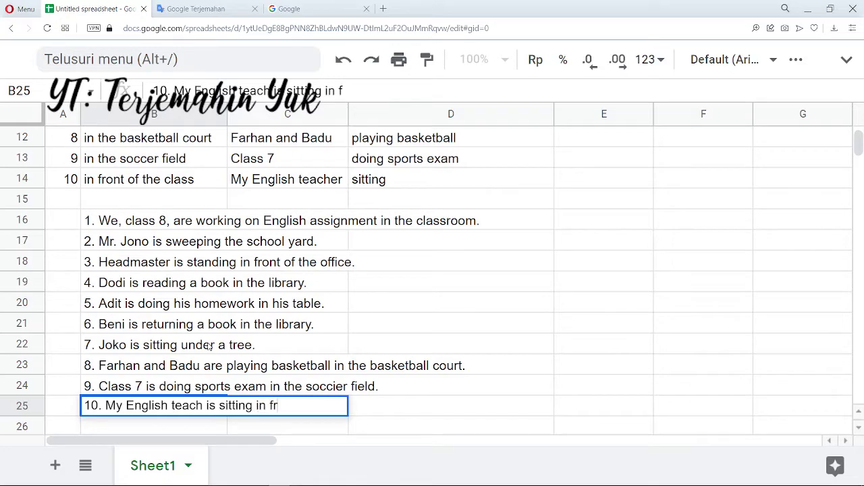
pyautogui.write('ont of the cla')
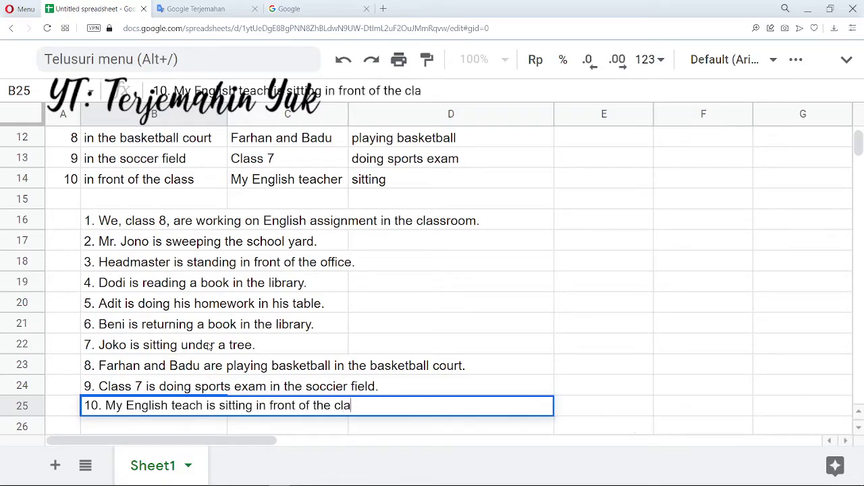
pyautogui.write('ss.\\')
pyautogui.press('Return')
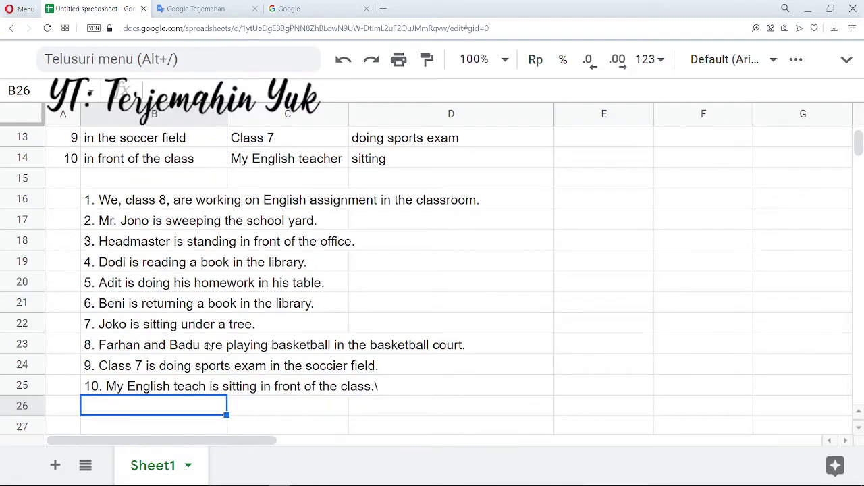
pyautogui.press('Up')
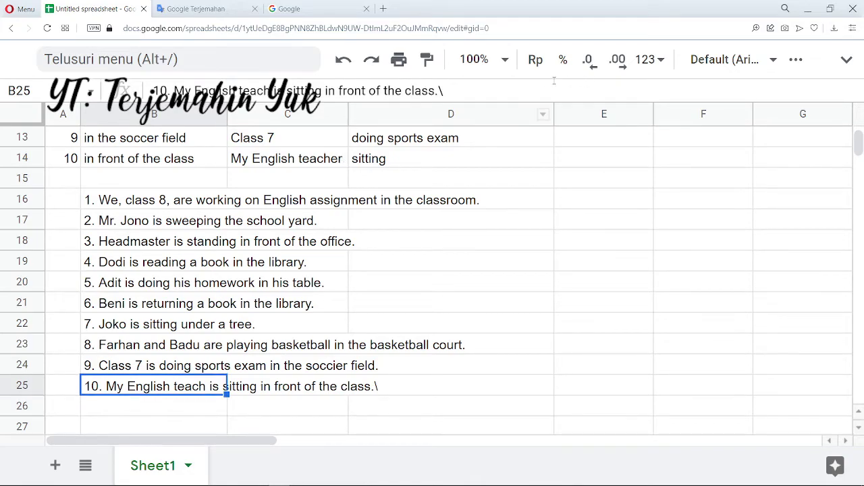
pyautogui.click(524, 88)
pyautogui.press('BackSpace')
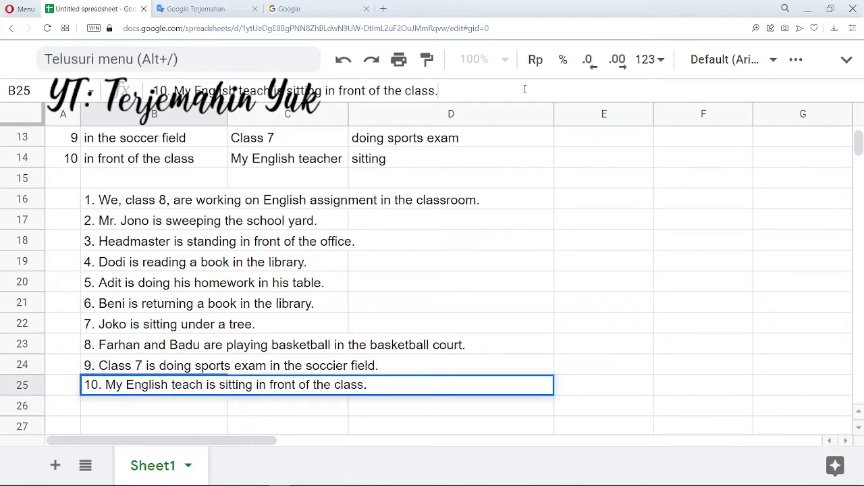
pyautogui.press('Return')
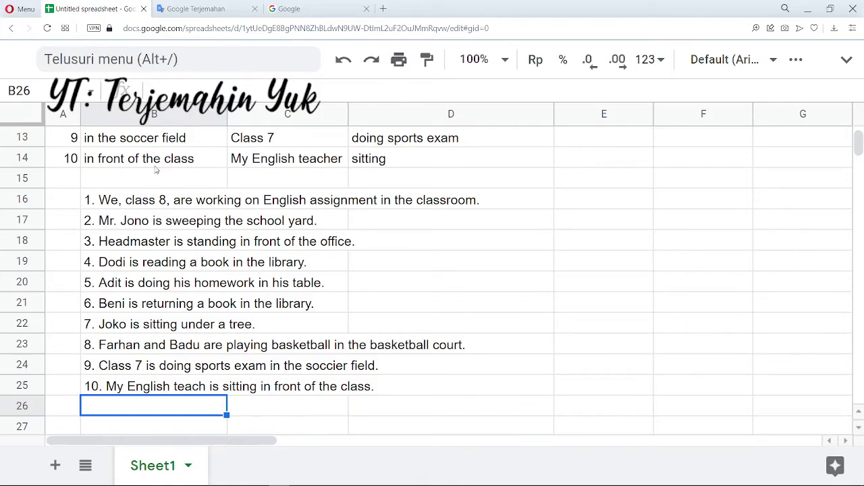
# - Review the finished sentences 1 and 2 in B16 and B17
pyautogui.click(108, 201)
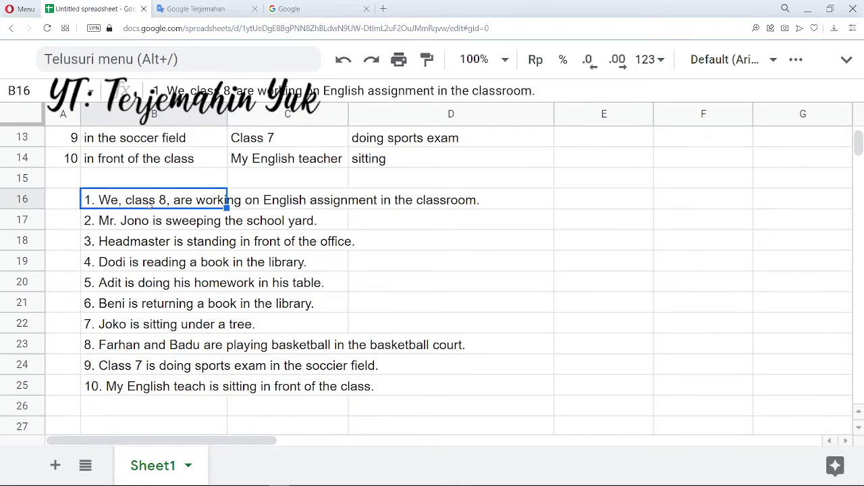
pyautogui.moveTo(167, 202); pyautogui.dragTo(106, 206)
pyautogui.click(156, 227)
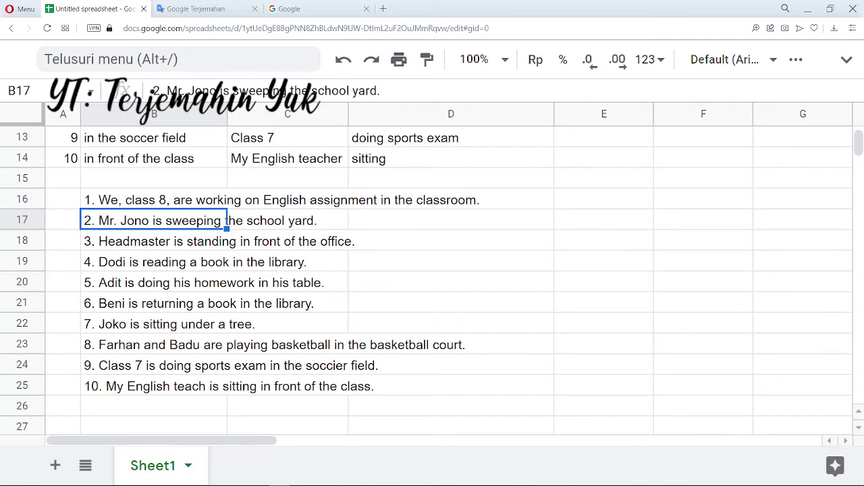
# - Switch to the textbook PDF in Adobe Acrobat Reader and look over the example sentences and ten numbered lines on page 112
pyautogui.hotkey('alt', 'Tab')
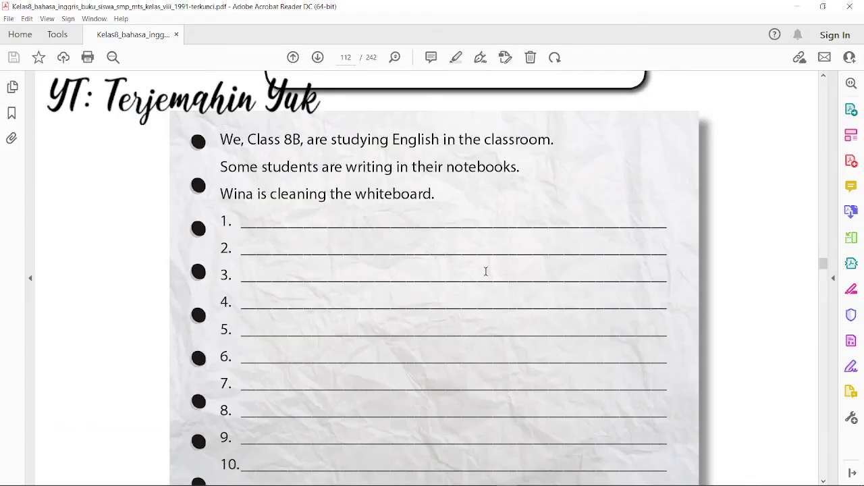
pyautogui.scroll(-5, 486, 273)
pyautogui.scroll(4, 486, 274)
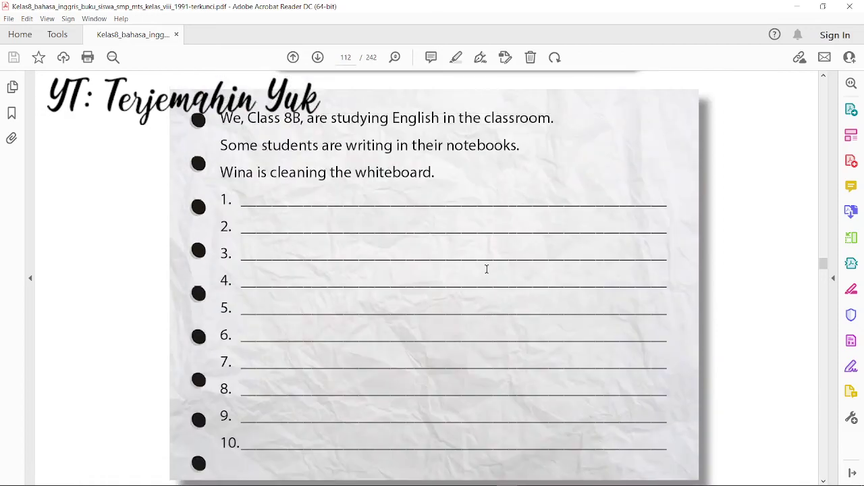